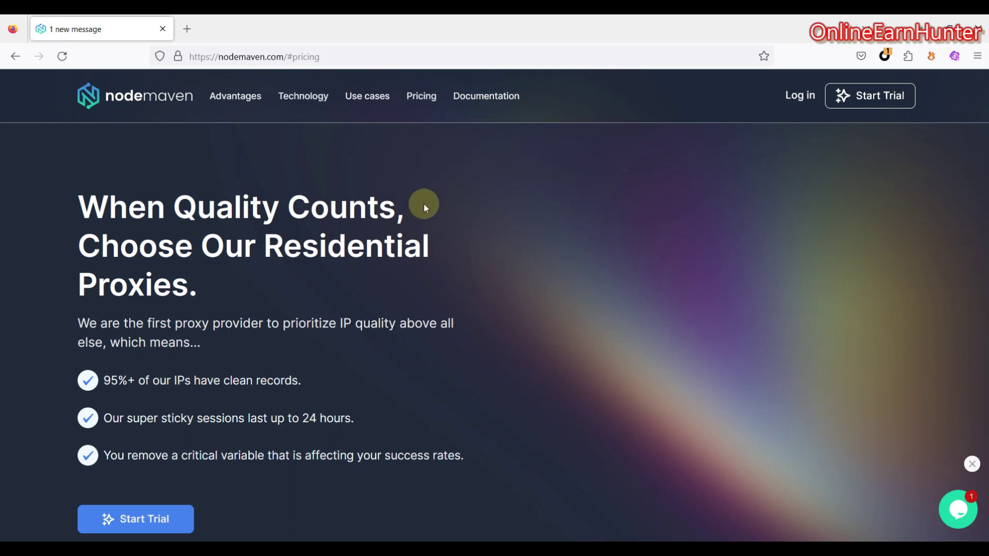
- Scroll the NodeMaven hero to read the 95%+ clean IP and 24-hour sticky session bullets
scroll(423, 204, "down", 3)
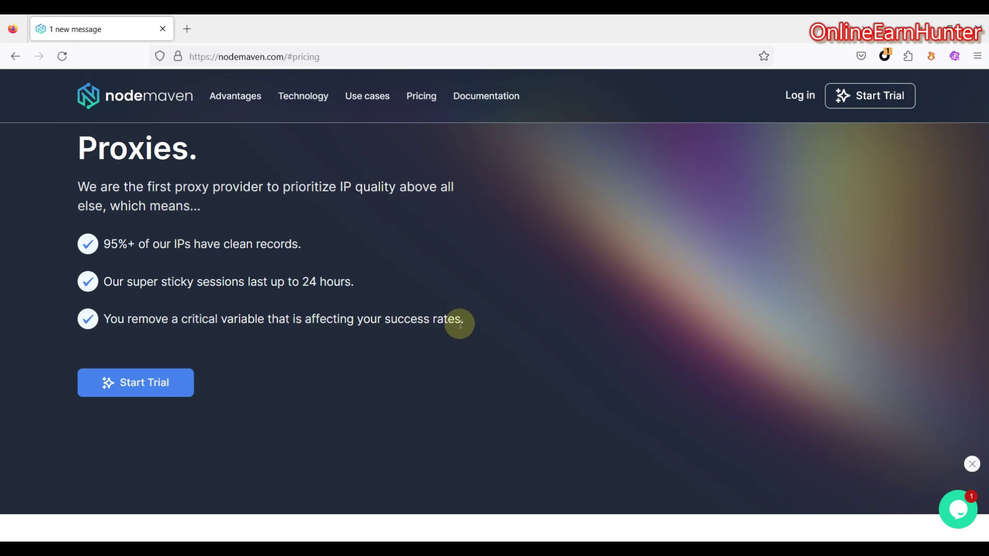
- Jump to NodeMaven's proxy use cases section and scroll through it
scroll(461, 319, "up", 3)
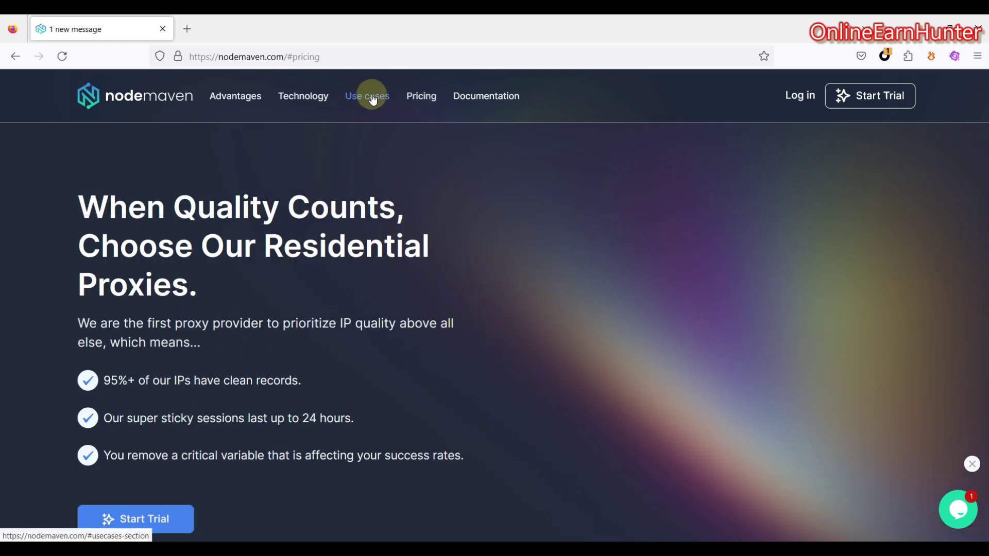
left_click(390, 103)
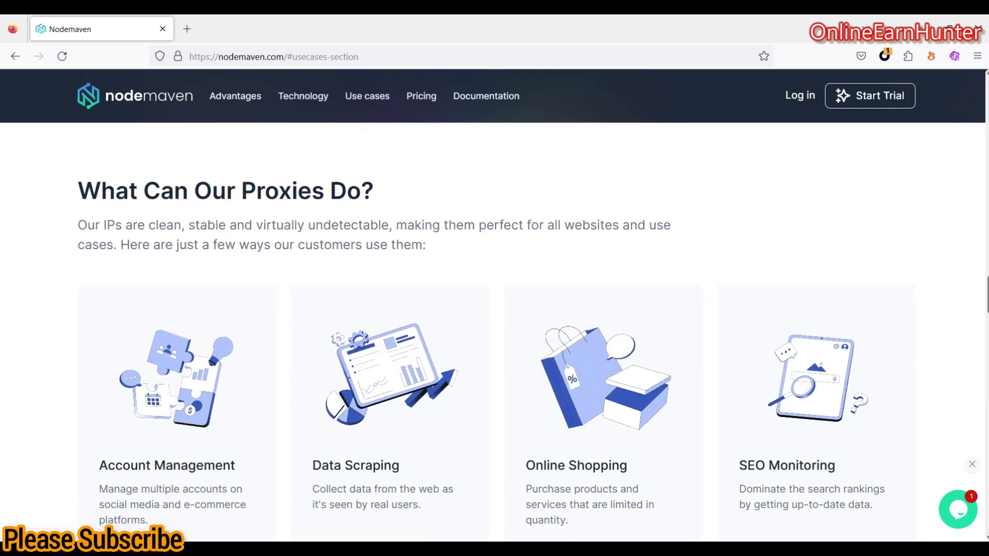
scroll(495, 245, "down", 2)
scroll(481, 288, "down", 1)
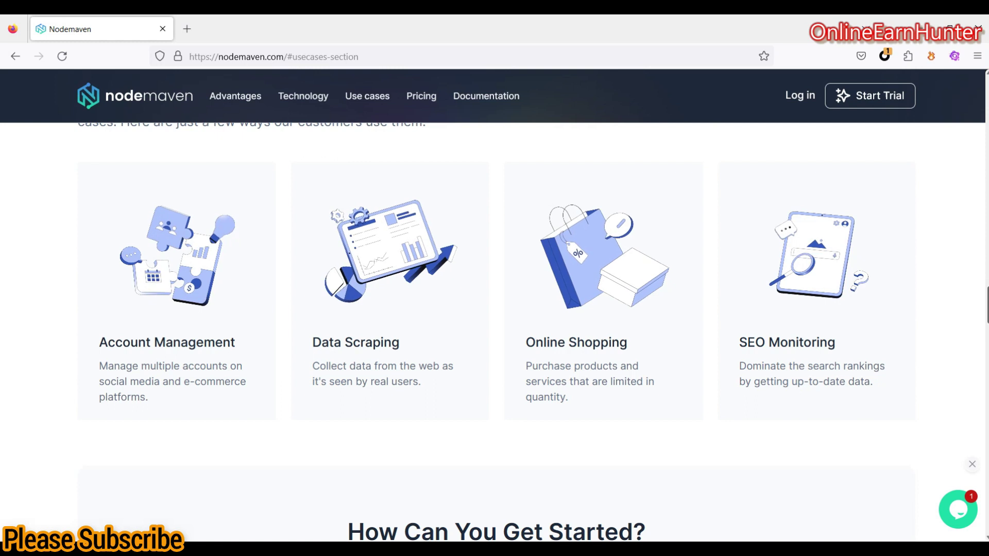
- Scroll to 'How Can You Get Started?' and highlight the €3.99 trial price
scroll(494, 288, "down", 2)
scroll(494, 289, "down", 4)
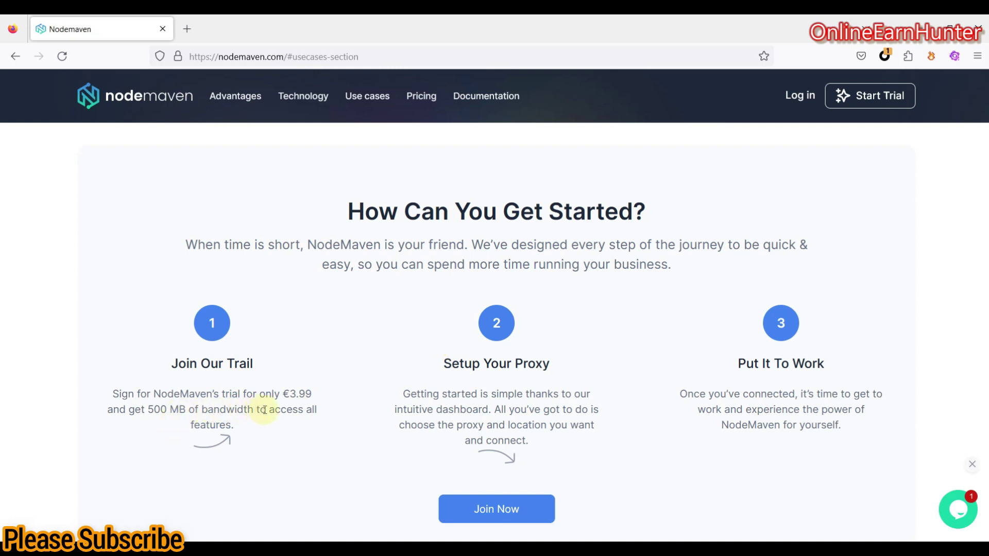
left_click_drag(281, 395, 313, 393)
scroll(672, 341, "up", 4)
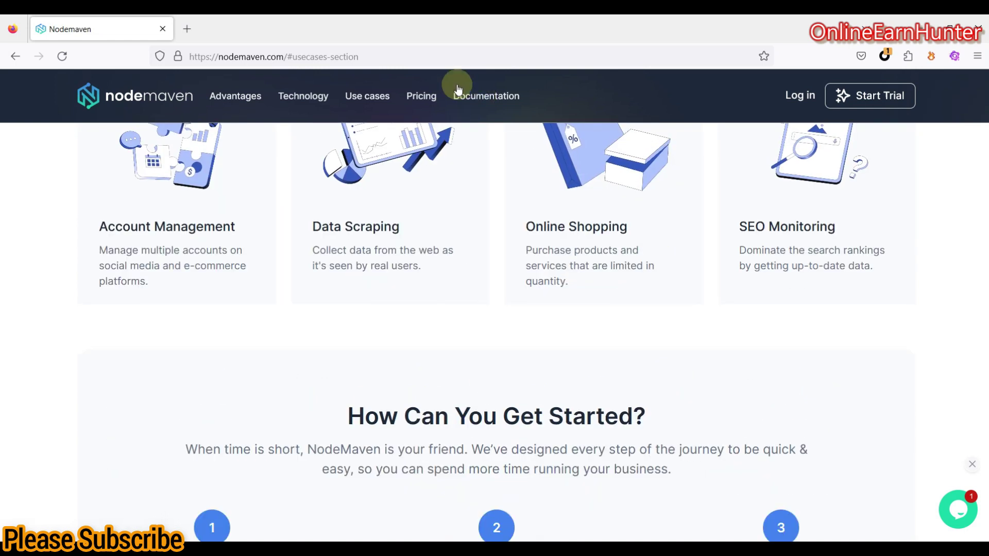
left_click(422, 97)
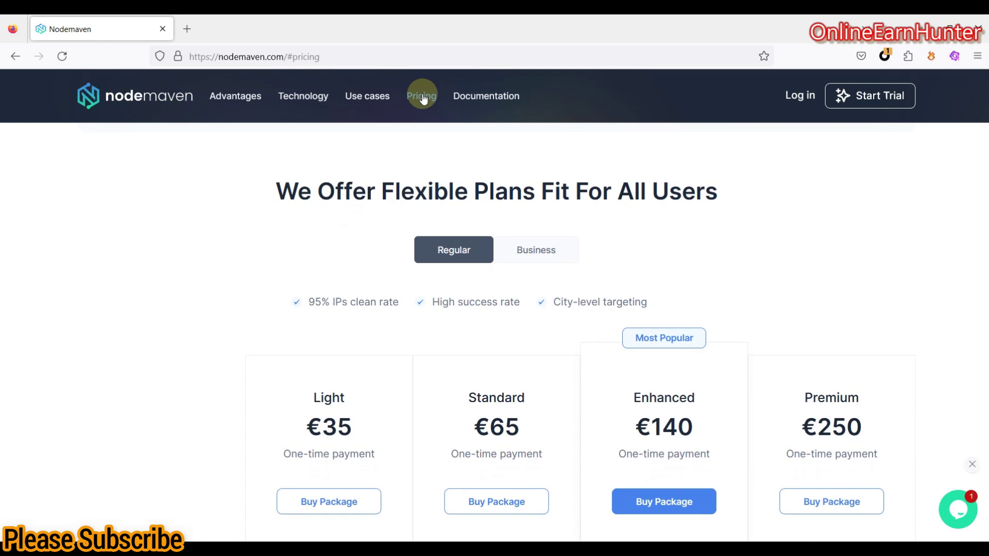
scroll(647, 304, "down", 4)
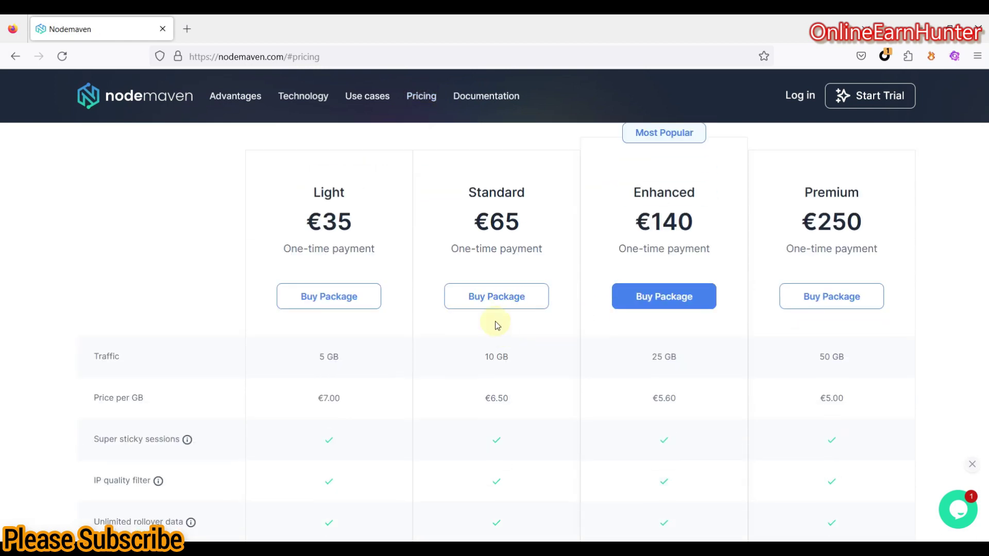
scroll(344, 232, "up", 3)
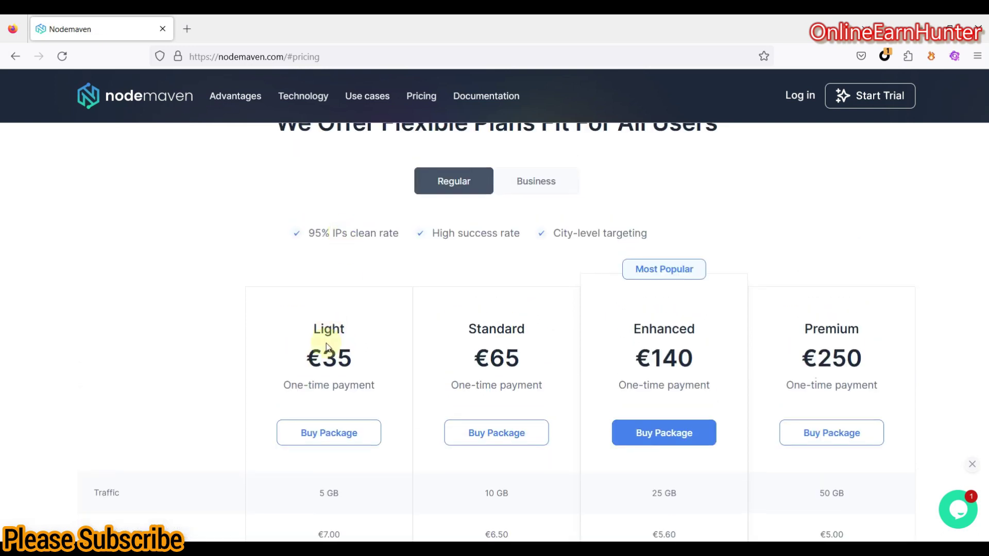
scroll(340, 308, "down", 3)
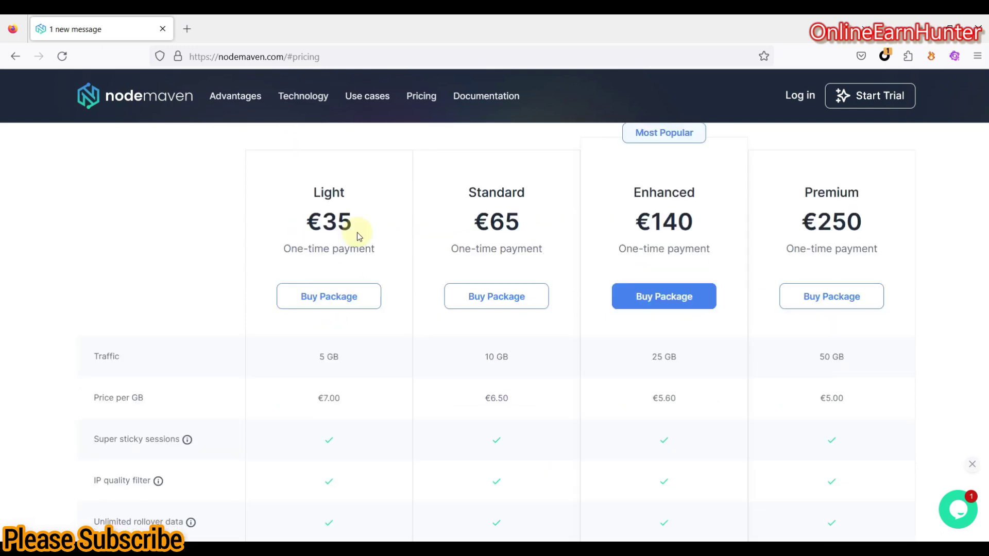
scroll(357, 234, "up", 1)
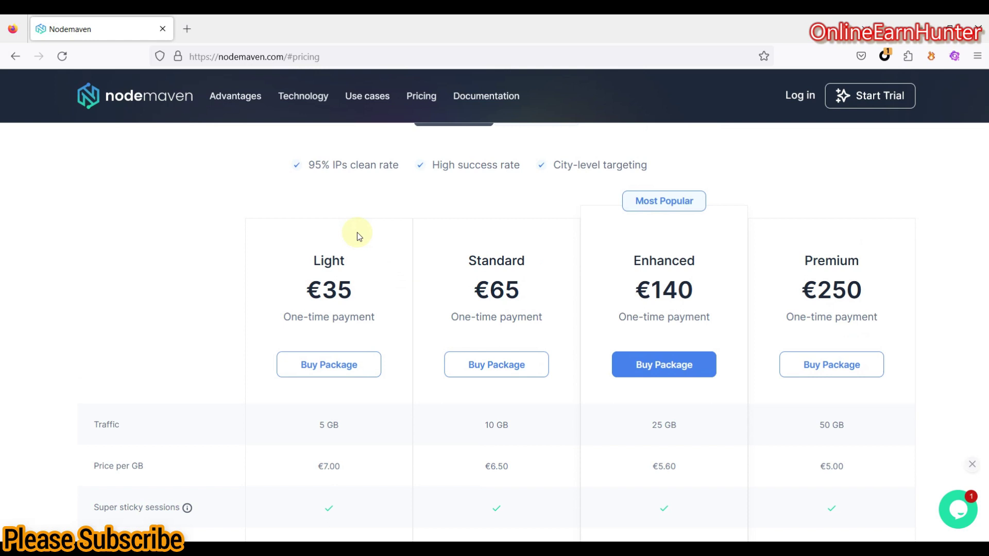
scroll(372, 280, "down", 1)
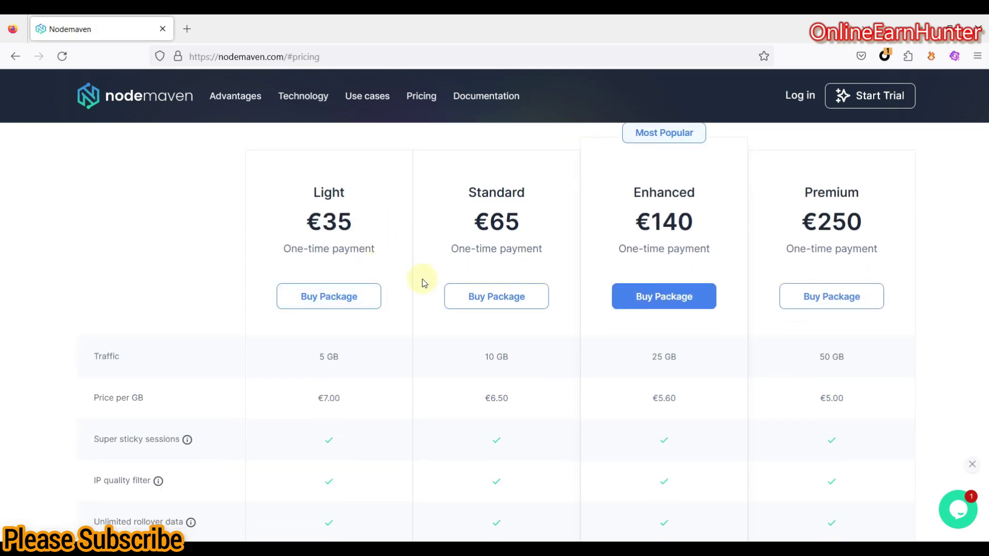
scroll(423, 282, "up", 2)
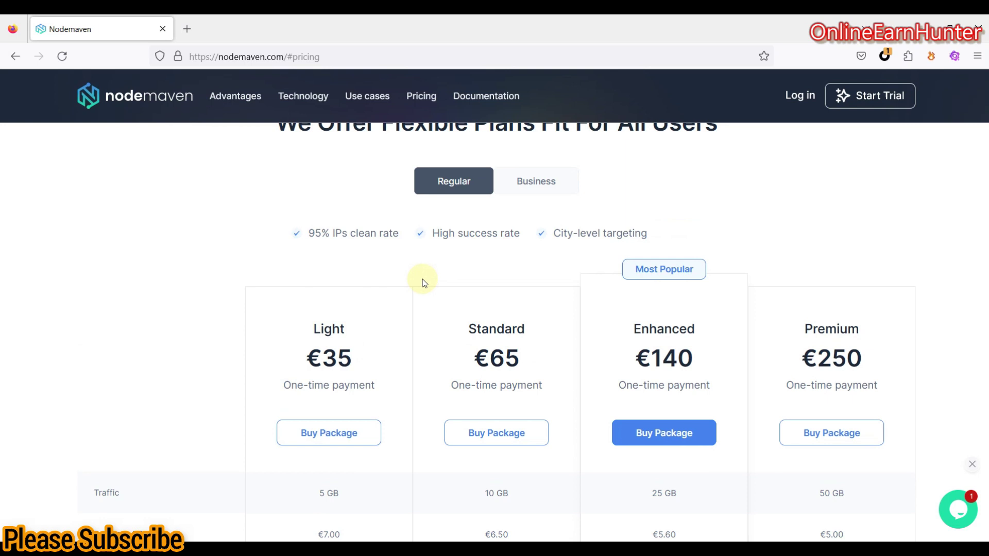
scroll(423, 282, "down", 1)
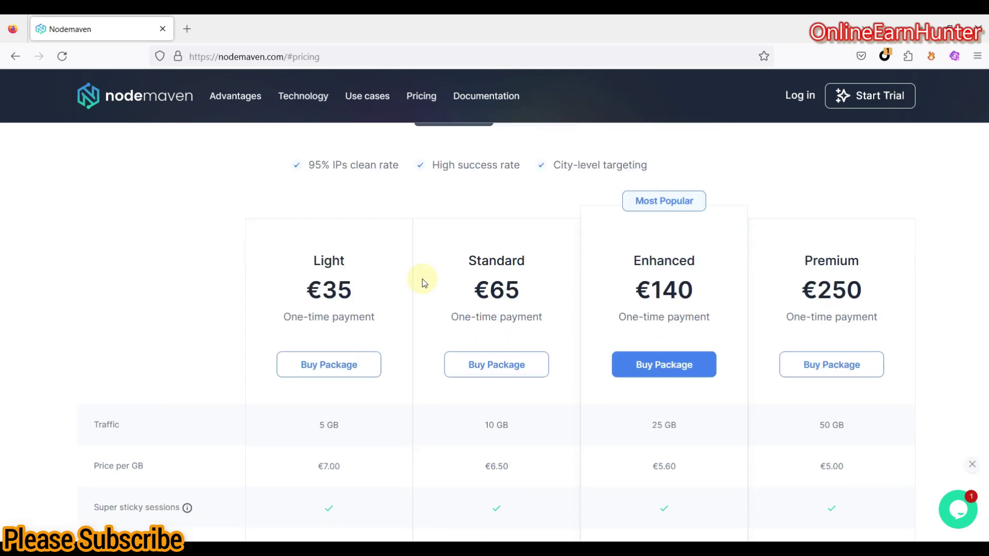
scroll(423, 282, "down", 1)
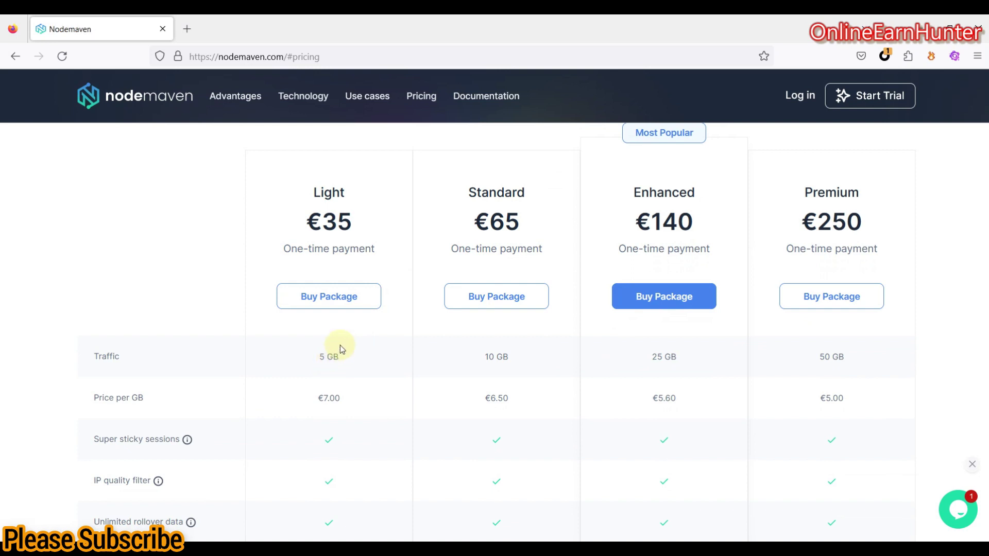
scroll(339, 345, "up", 3)
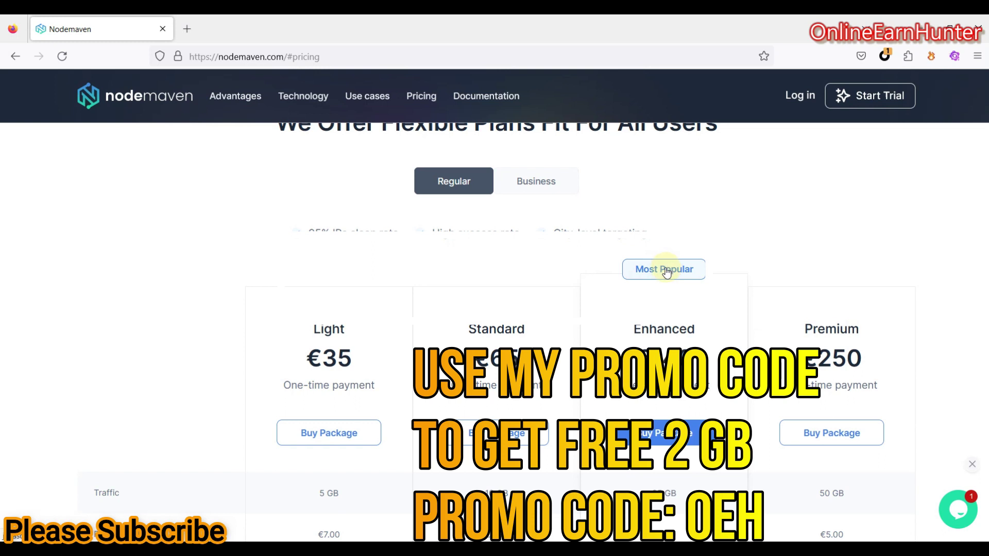
scroll(311, 336, "down", 3)
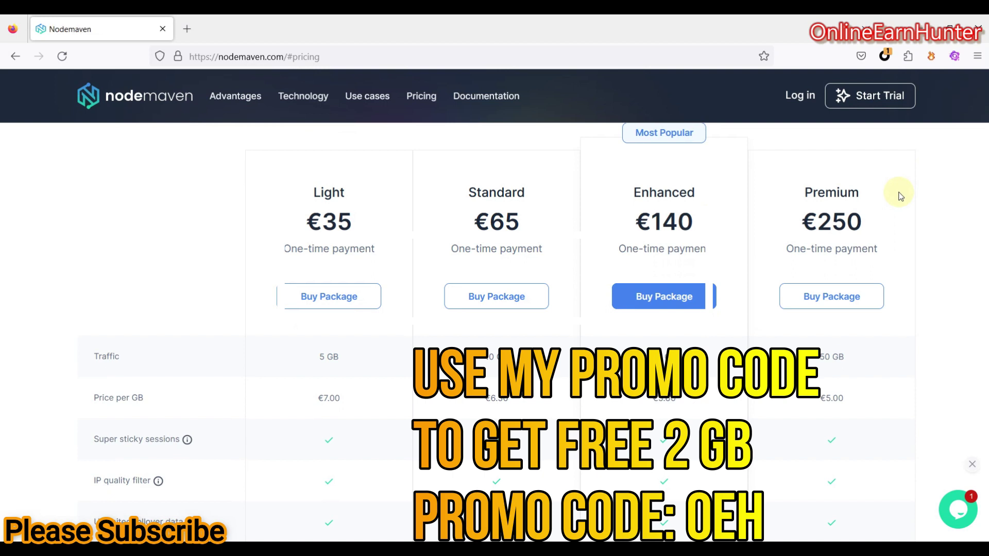
scroll(841, 198, "up", 3)
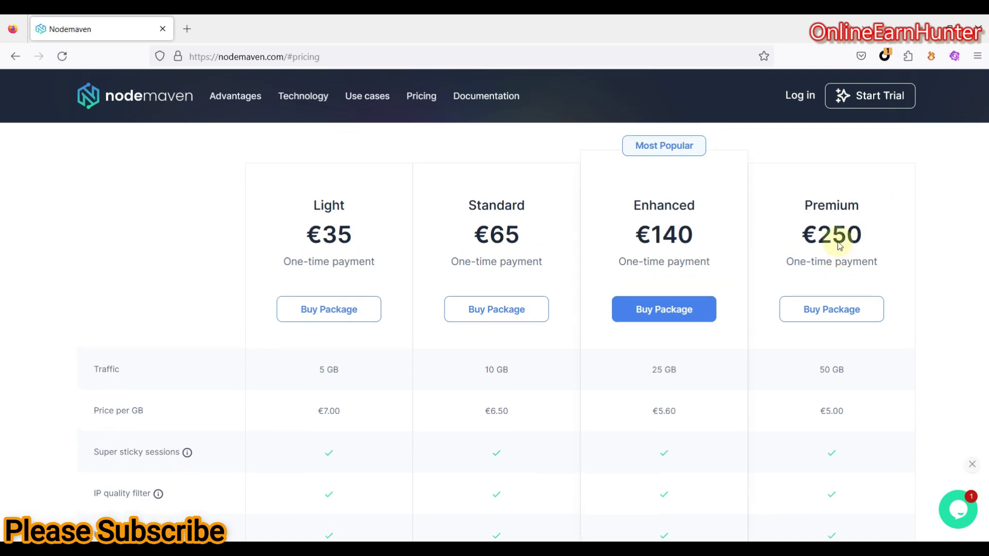
scroll(543, 357, "down", 2)
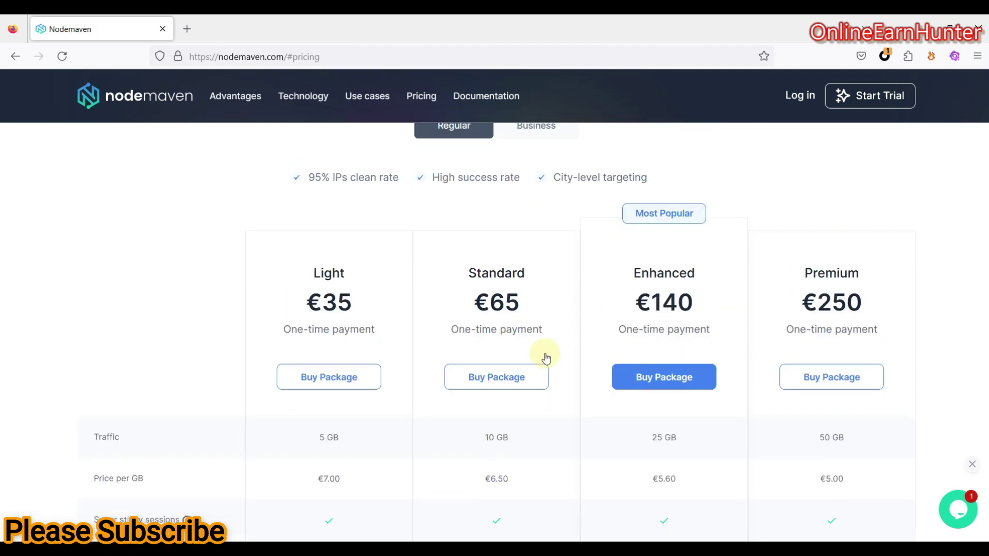
scroll(357, 294, "down", 2)
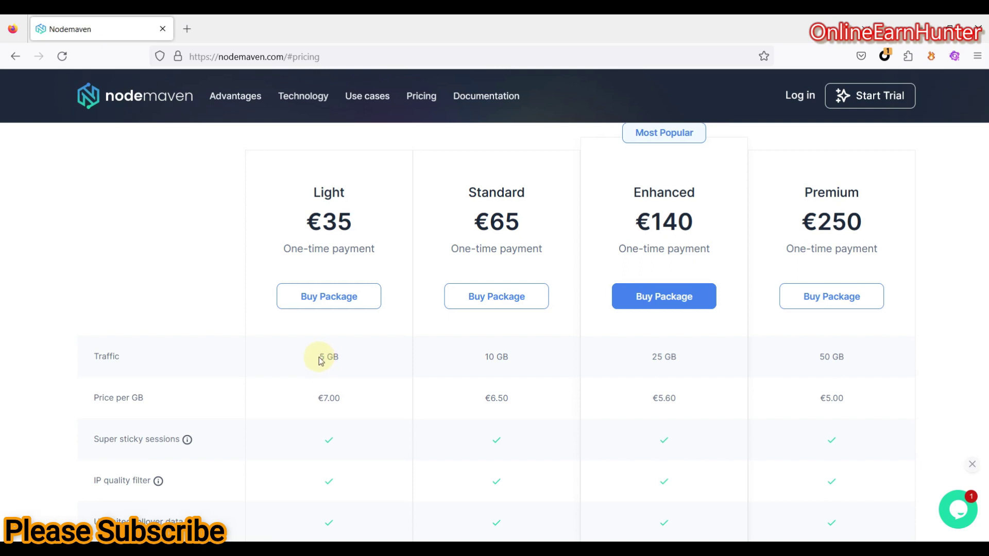
double_click(321, 356)
left_click_drag(336, 356, 336, 356)
left_click(336, 356)
scroll(430, 283, "down", 7)
scroll(494, 330, "up", 15)
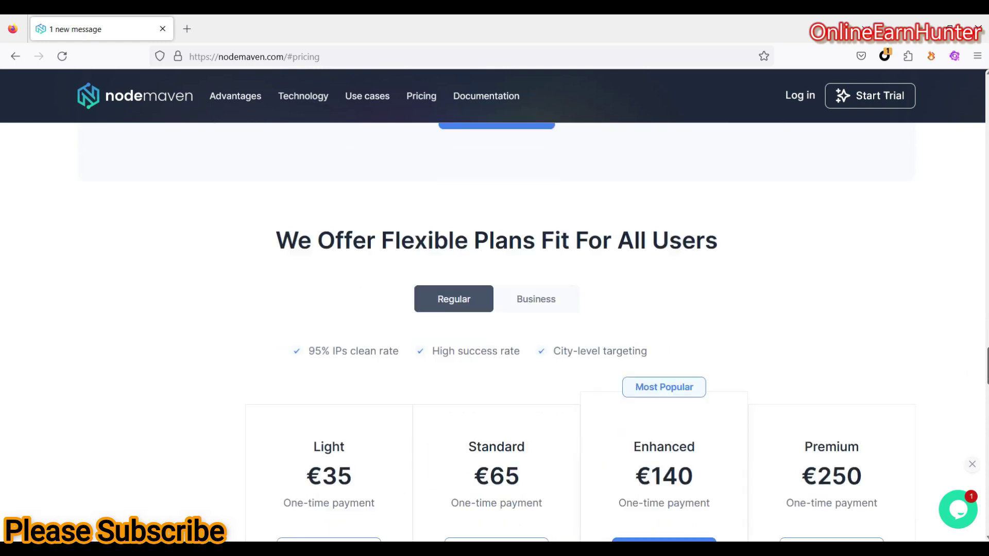
scroll(494, 330, "down", 8)
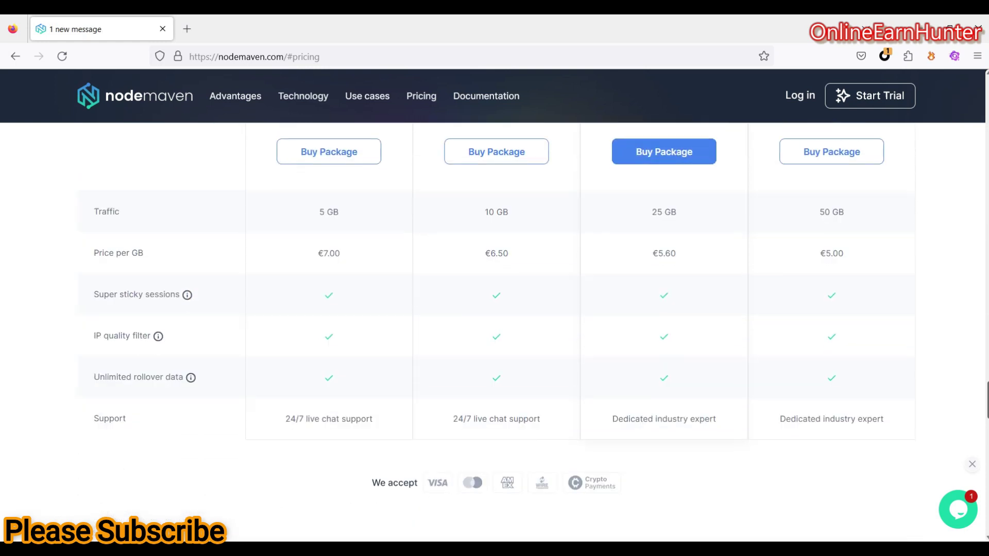
scroll(323, 351, "up", 4)
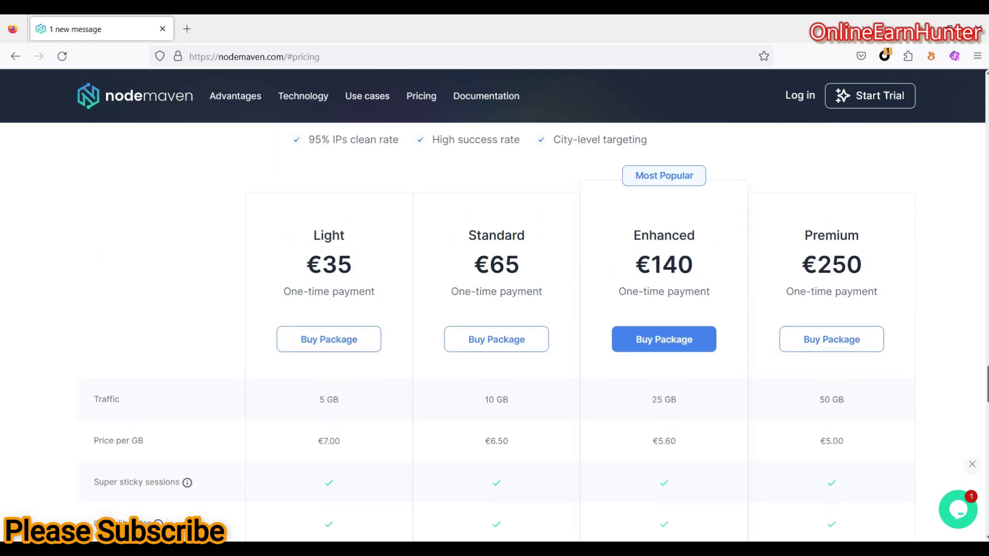
- Open the €35 Light package checkout, choose cryptocurrency payment and reveal the coupon field
left_click(326, 343)
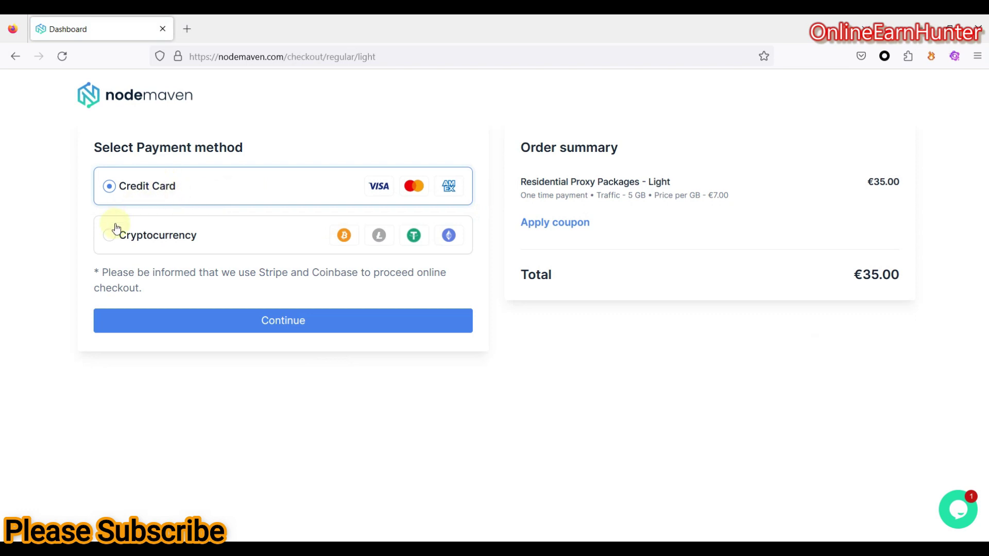
left_click(107, 240)
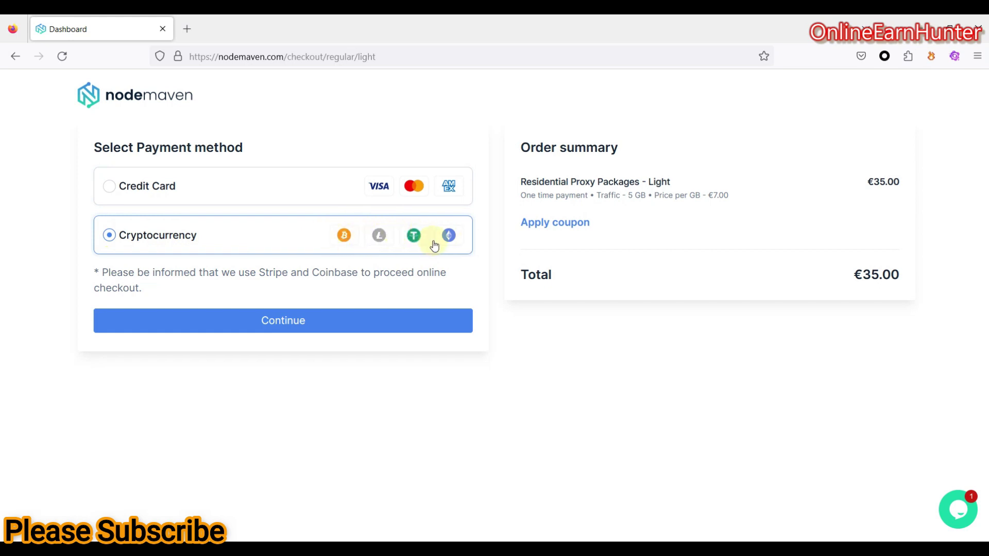
left_click(539, 223)
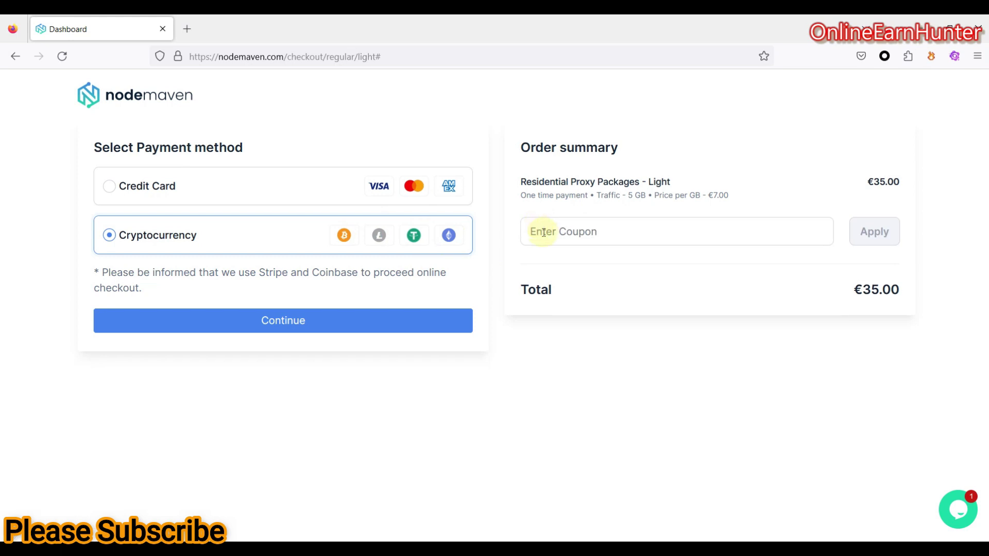
left_click(543, 233)
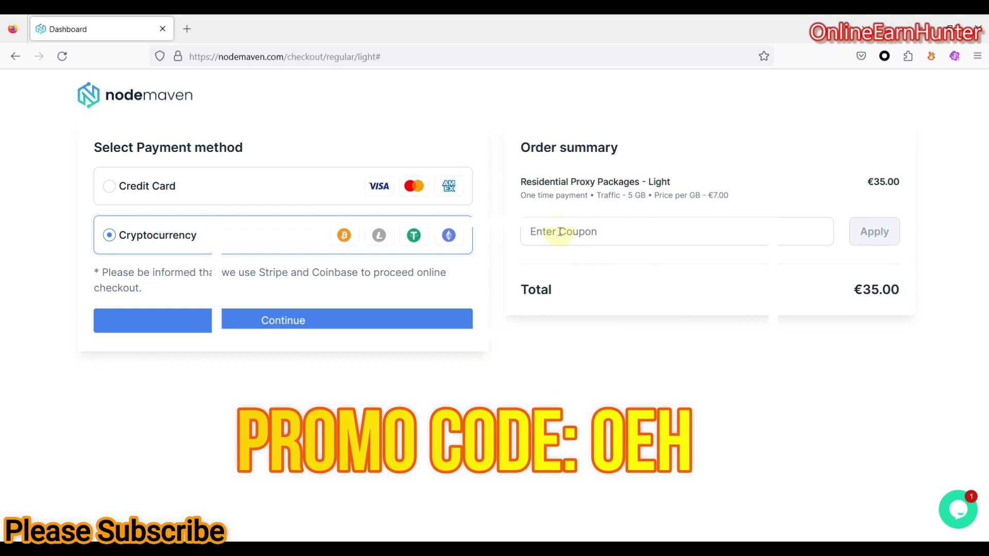
left_click(13, 62)
- Go back from checkout to the NodeMaven pricing page
left_click(13, 59)
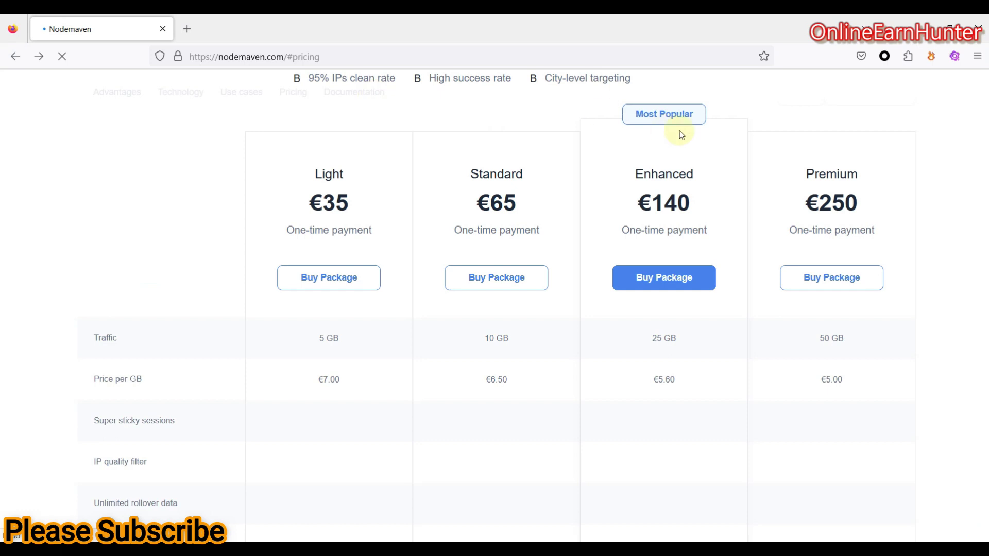
scroll(712, 275, "up", 4)
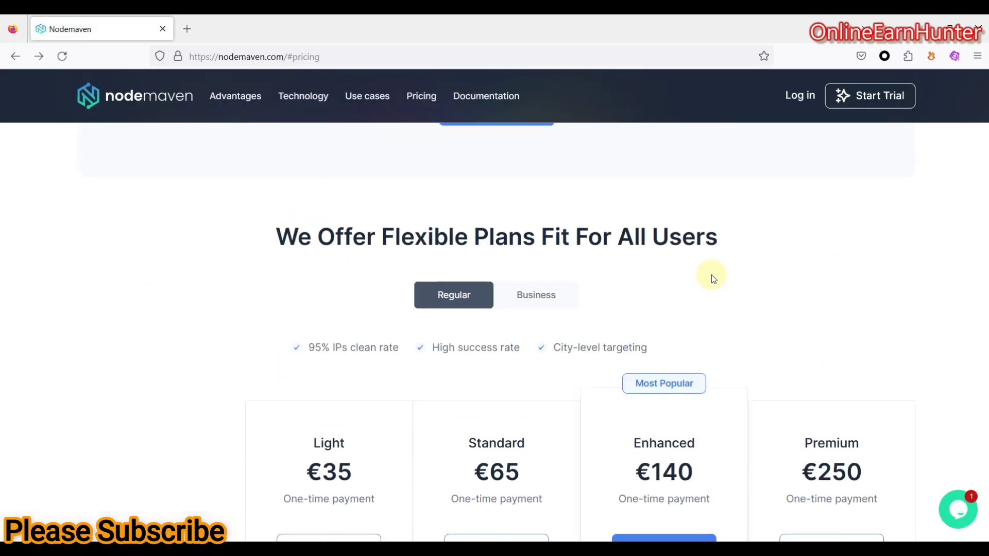
scroll(712, 279, "up", 1)
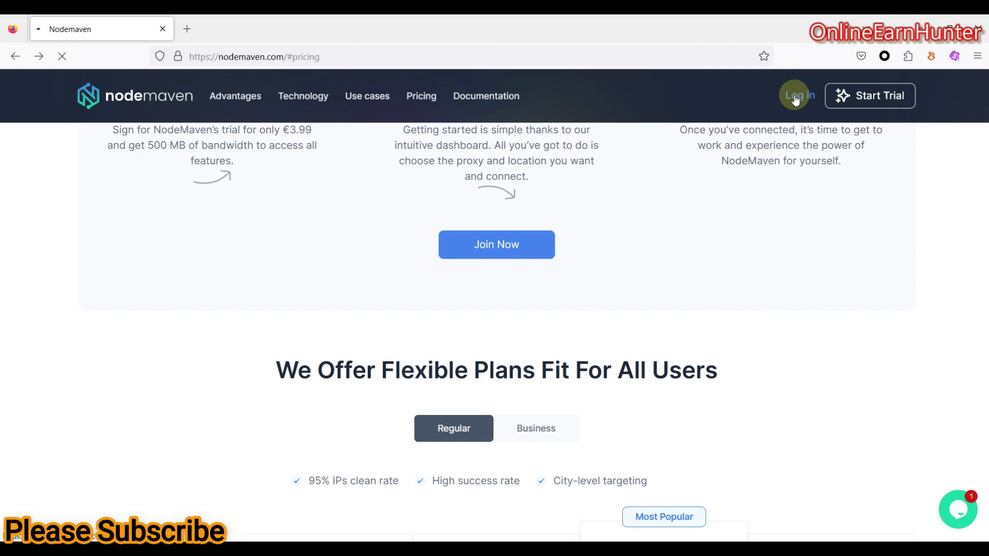
- Log in and review the dashboard's 8.02 MB traffic, 607 requests and per-domain breakdown
left_click(793, 96)
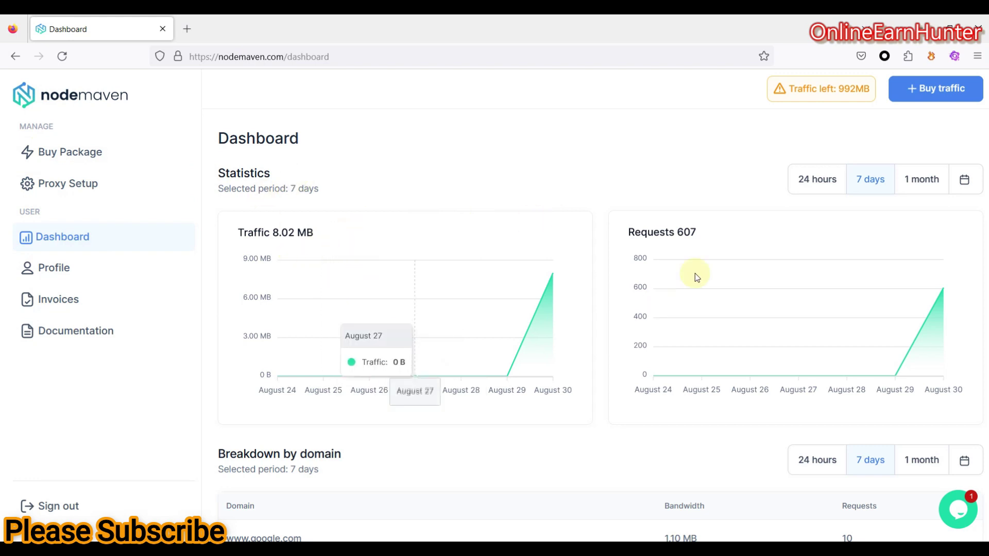
scroll(742, 306, "down", 7)
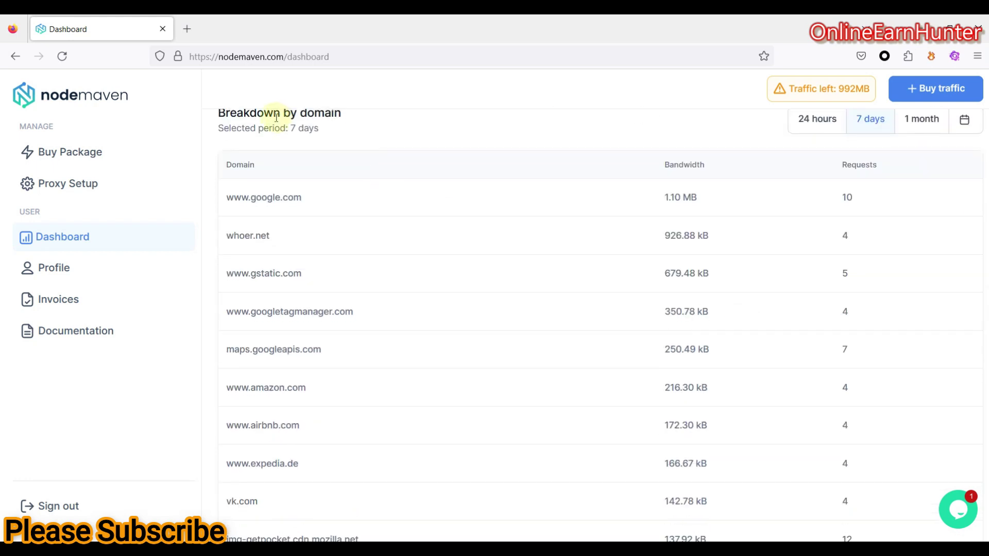
scroll(342, 190, "up", 1)
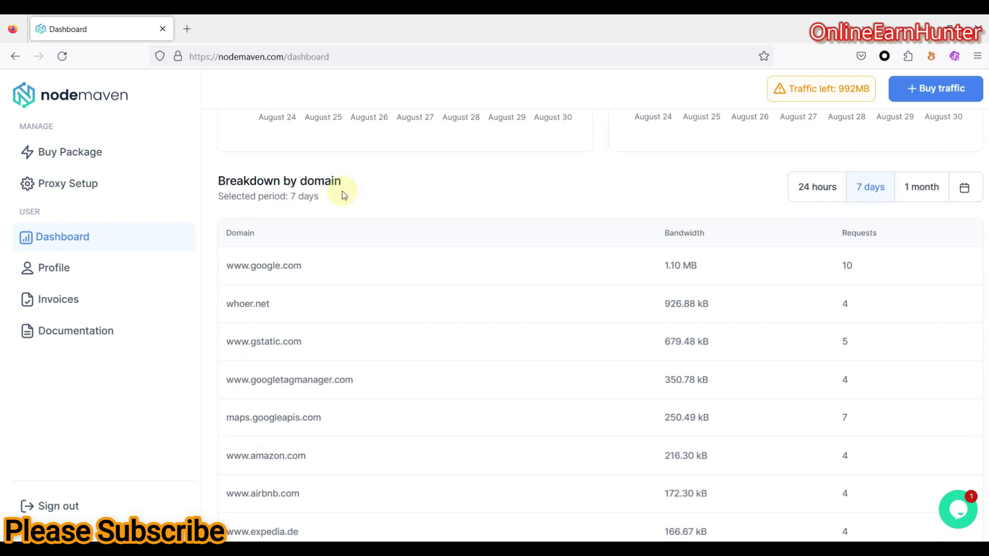
scroll(560, 341, "down", 2)
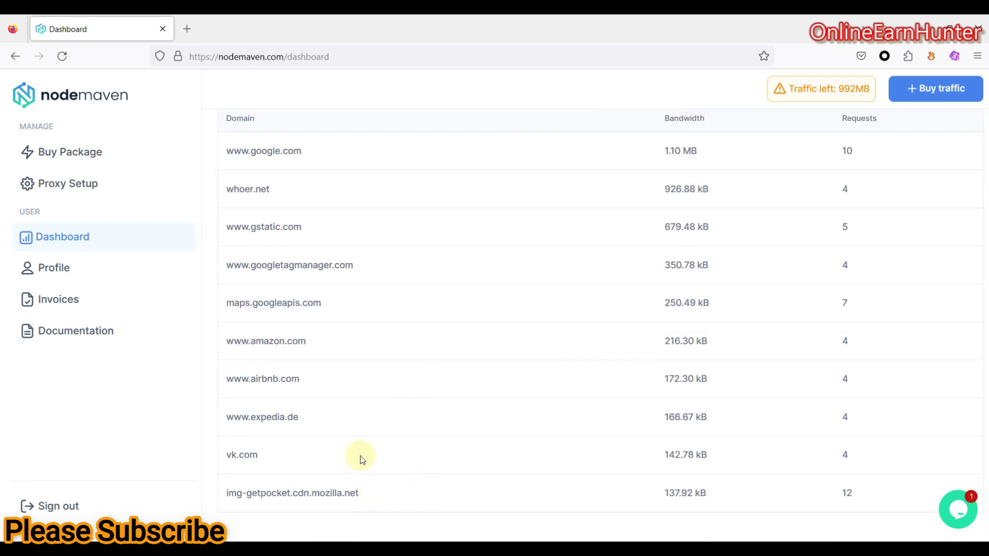
scroll(362, 440, "up", 4)
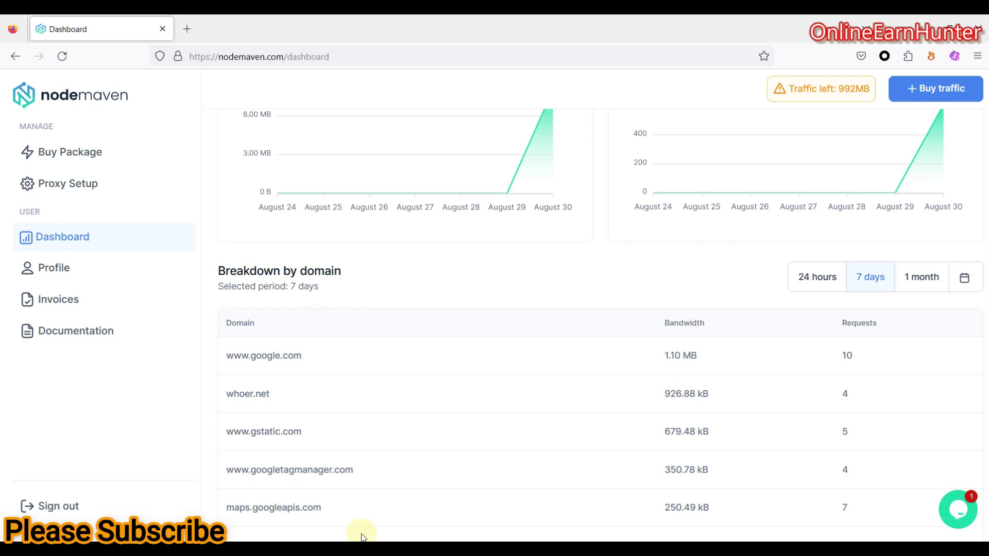
- Open Buy Package and scan the Light €35 to Premium €250 plan cards and features
left_click(53, 153)
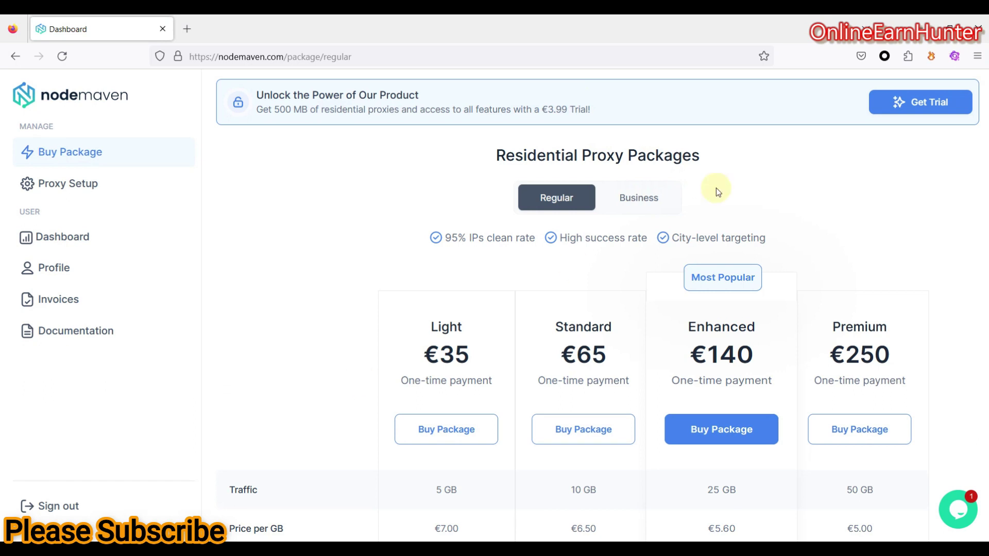
scroll(717, 286, "down", 5)
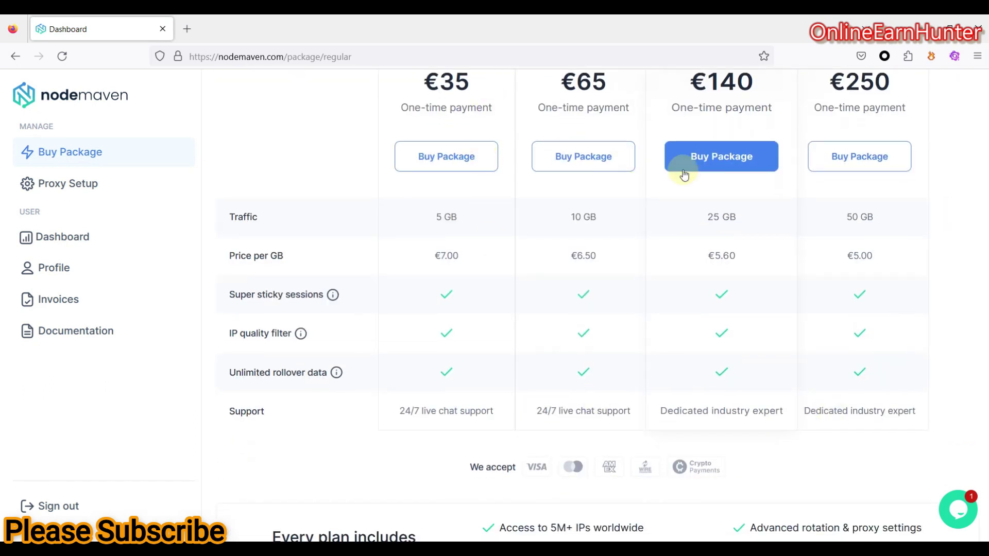
scroll(698, 273, "up", 5)
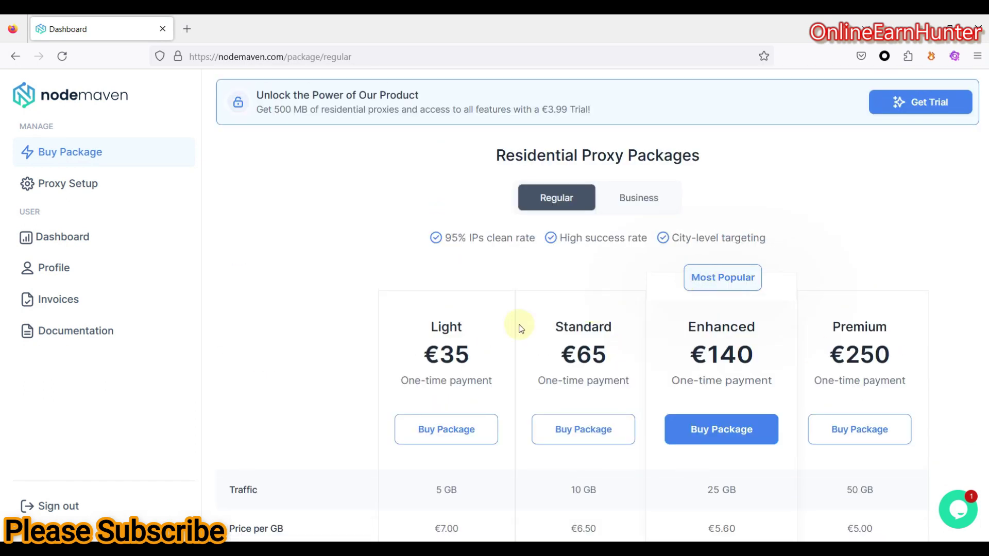
scroll(570, 349, "down", 5)
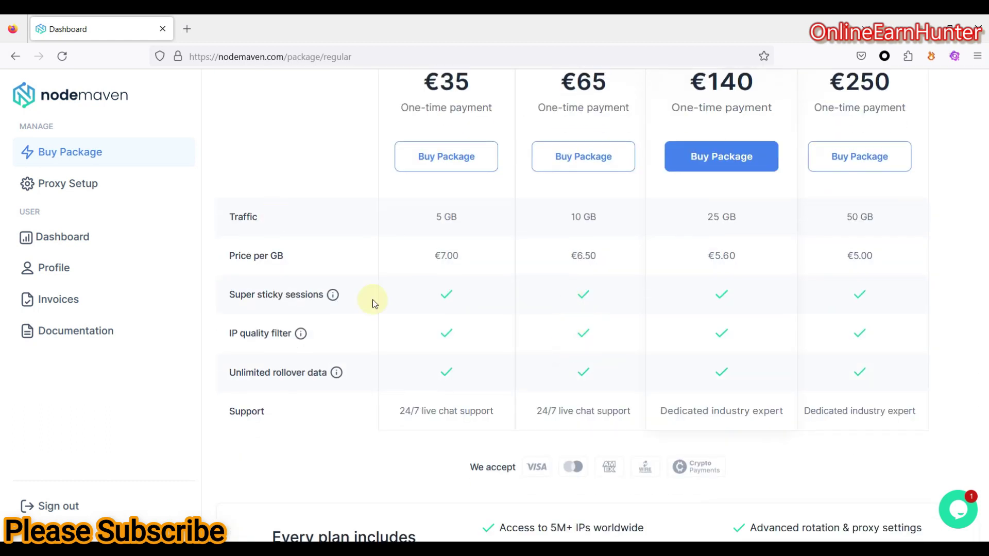
scroll(640, 375, "up", 4)
scroll(638, 388, "down", 7)
scroll(347, 261, "up", 6)
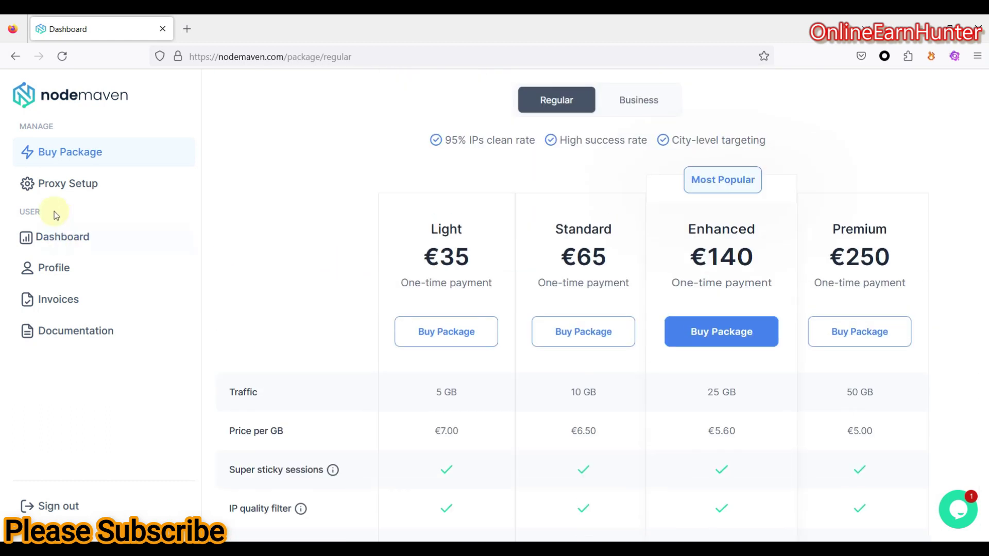
- Open Proxy Setup and keep the proxy country set to Random
left_click(69, 192)
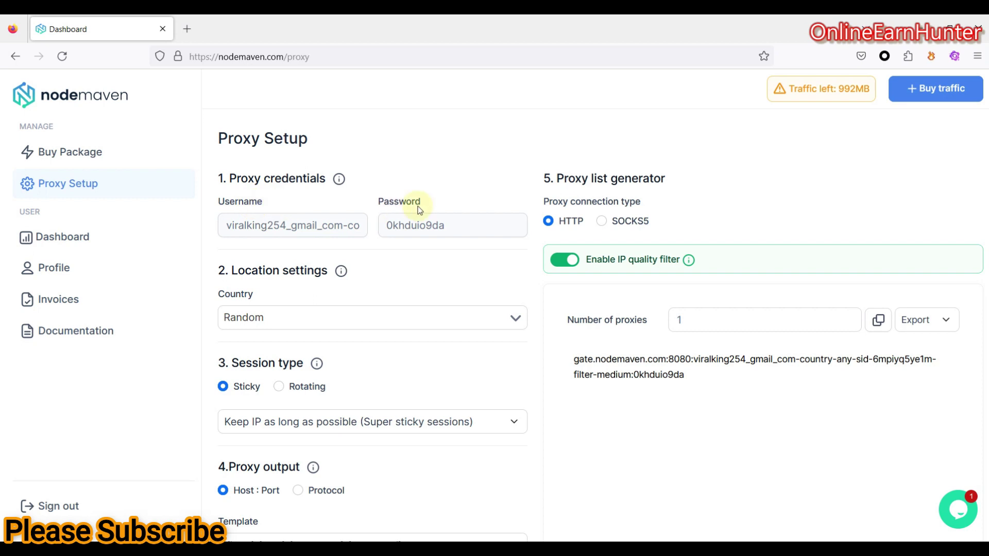
scroll(360, 309, "down", 2)
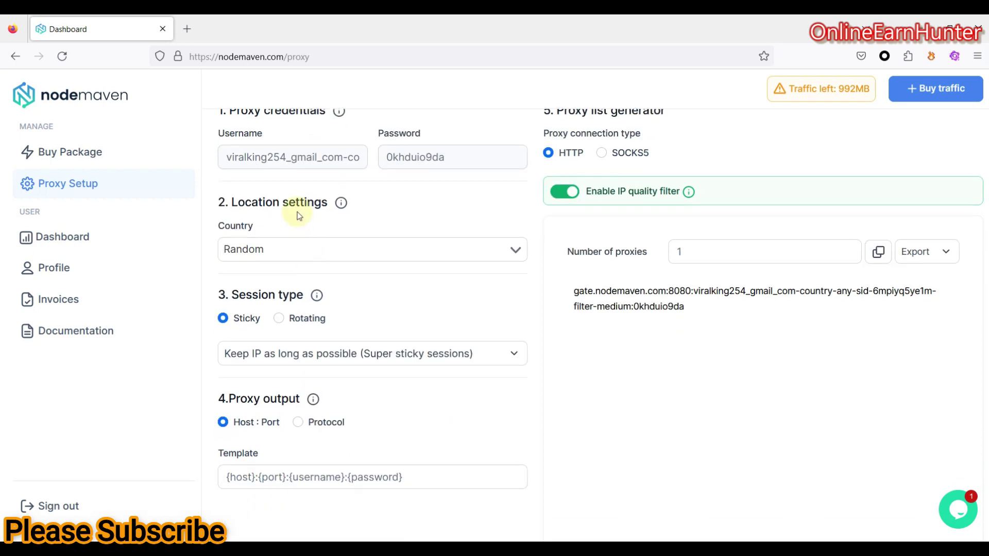
left_click(282, 254)
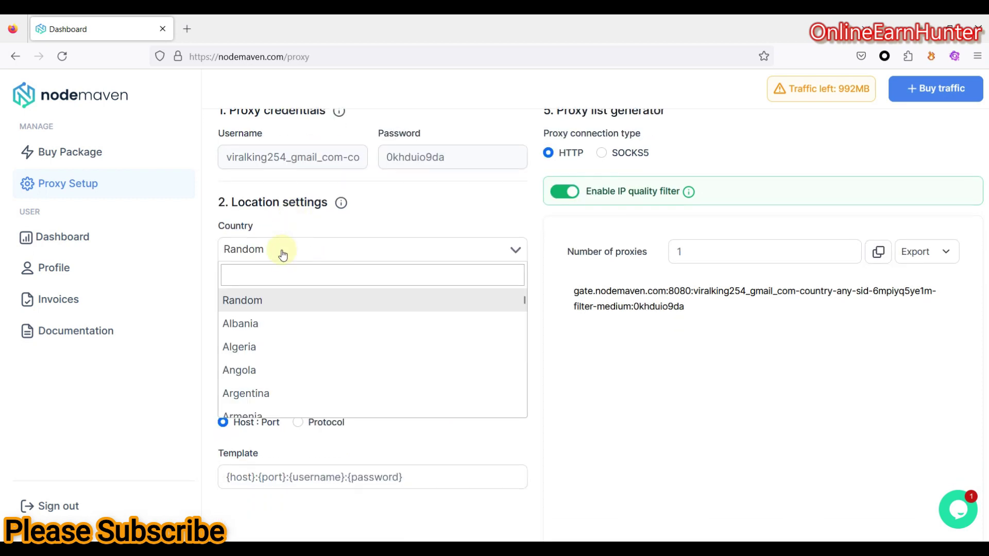
left_click(266, 299)
scroll(330, 287, "down", 1)
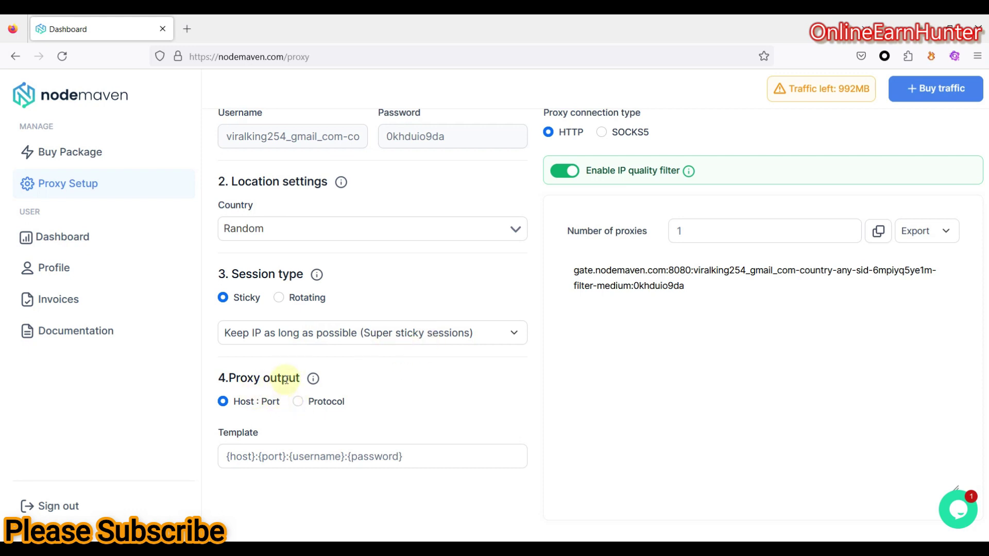
- Toggle the proxy output between Protocol and Host : Port, leaving it on Host : Port
left_click(299, 401)
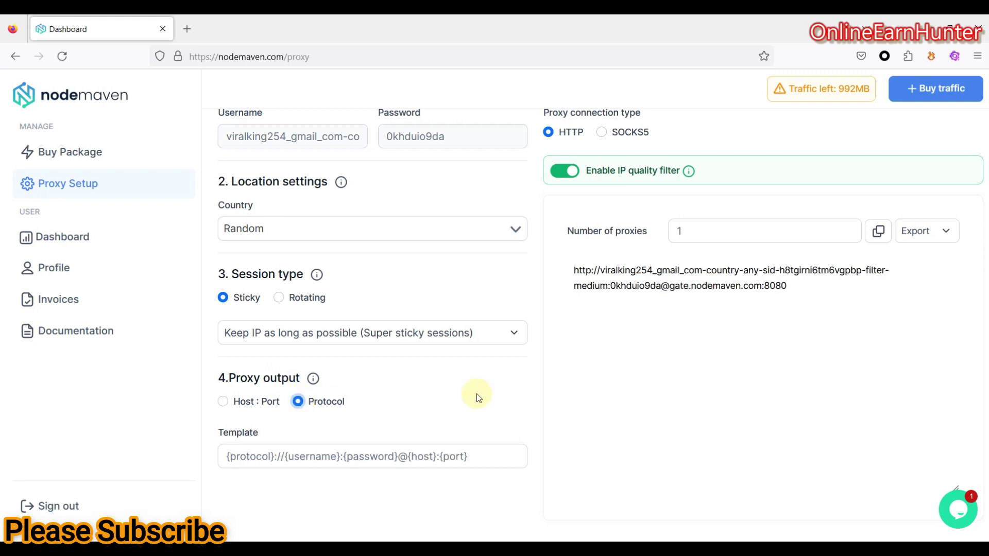
left_click(222, 402)
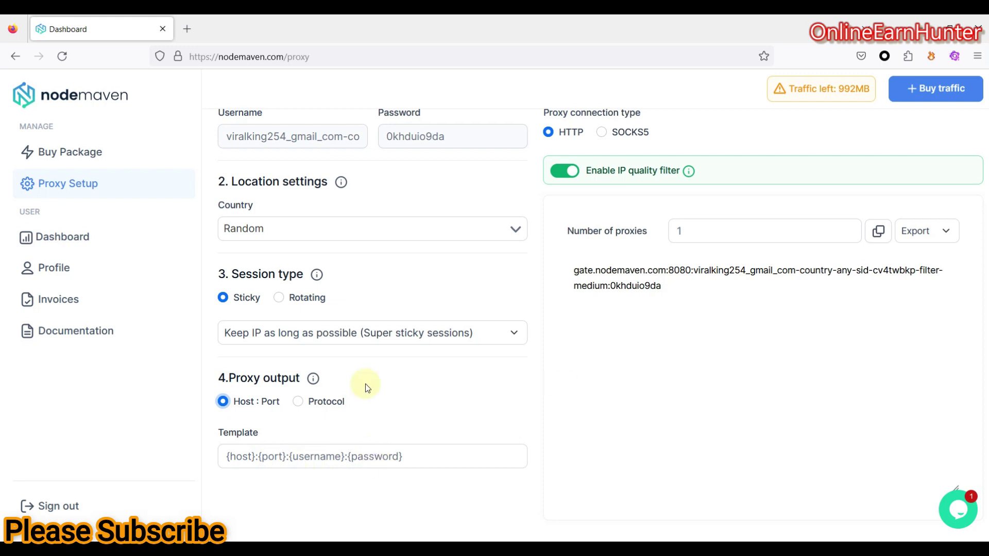
left_click(299, 403)
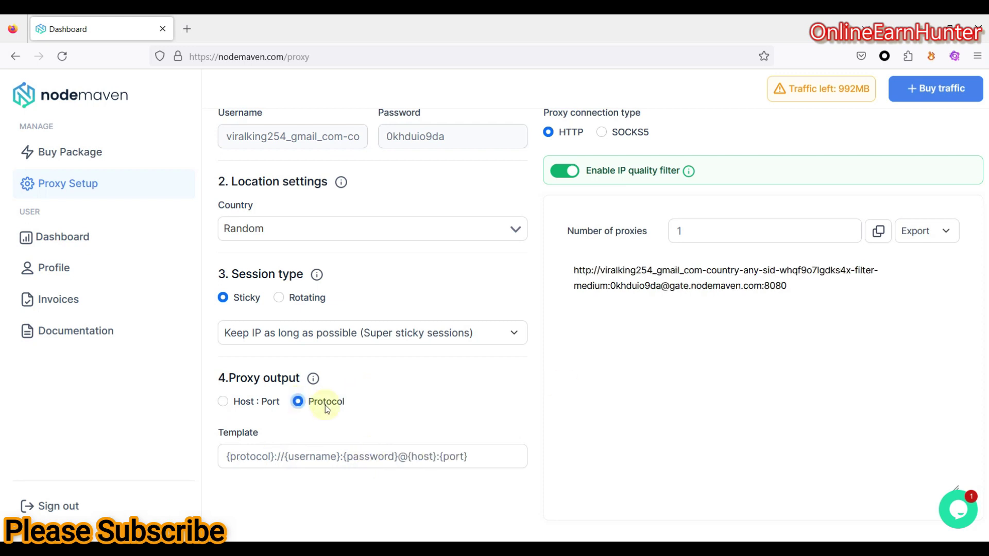
left_click(222, 405)
scroll(570, 287, "up", 2)
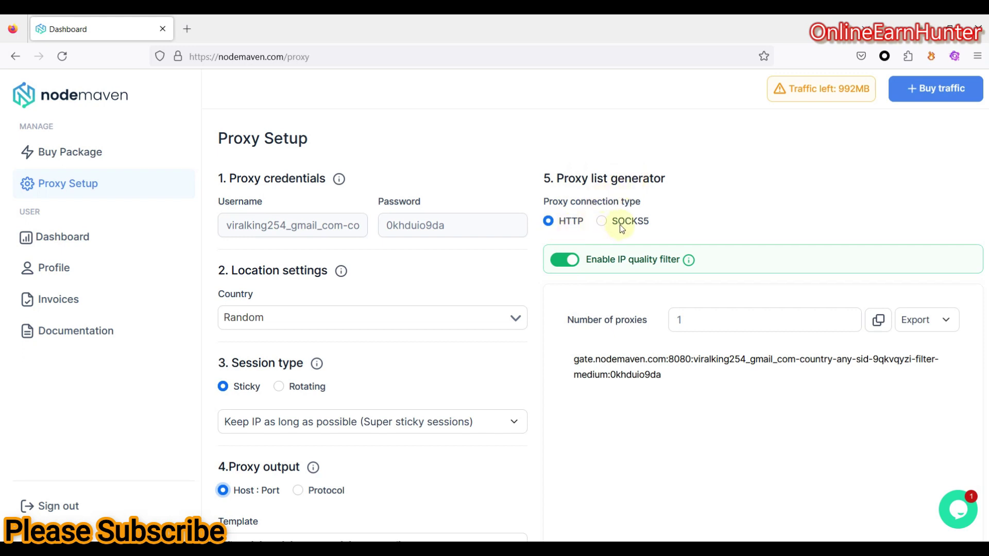
- Turn the IP quality filter off and back on
left_click(564, 259)
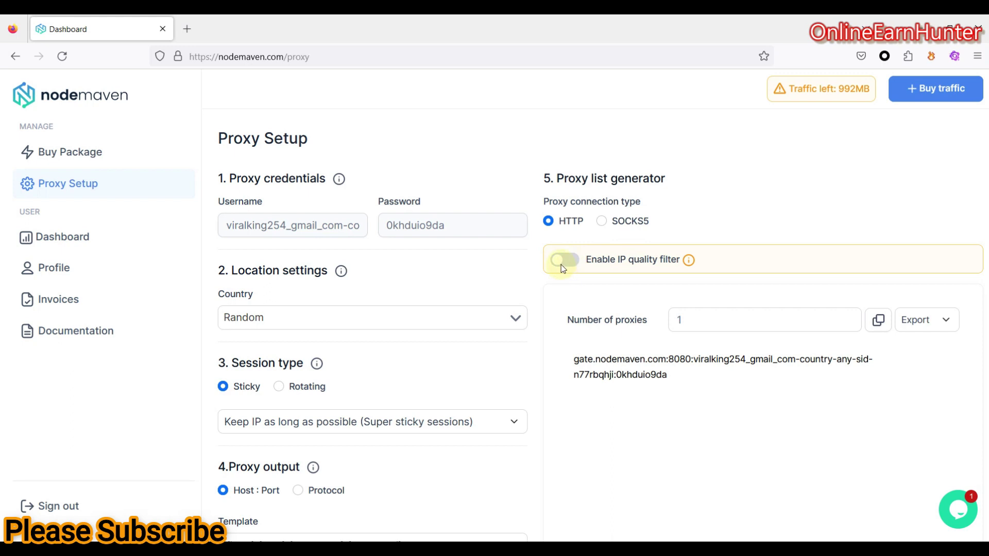
left_click(561, 265)
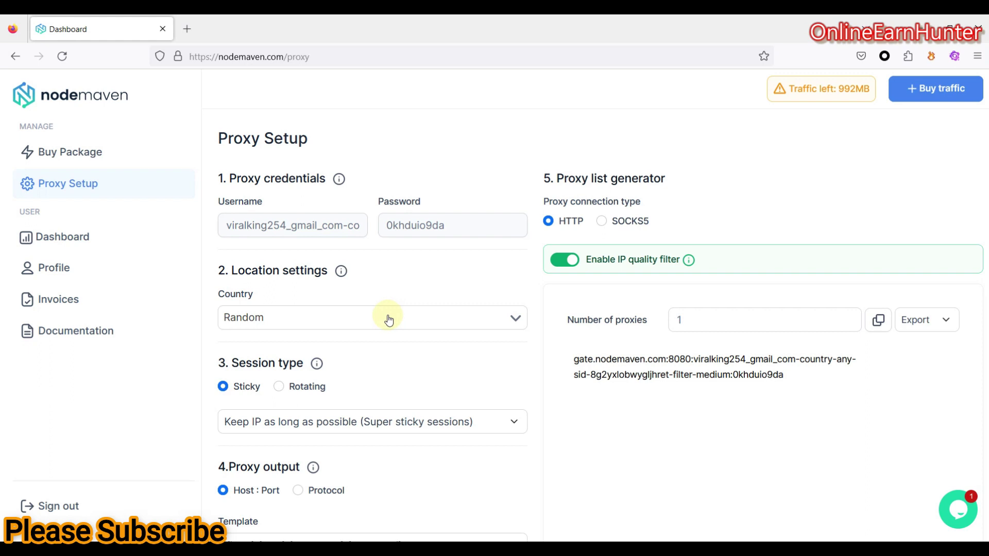
left_click(268, 317)
- Set the number of proxies to 30 and keep the super sticky session duration
left_click(690, 320)
key("BackSpace")
type("30")
left_click(335, 423)
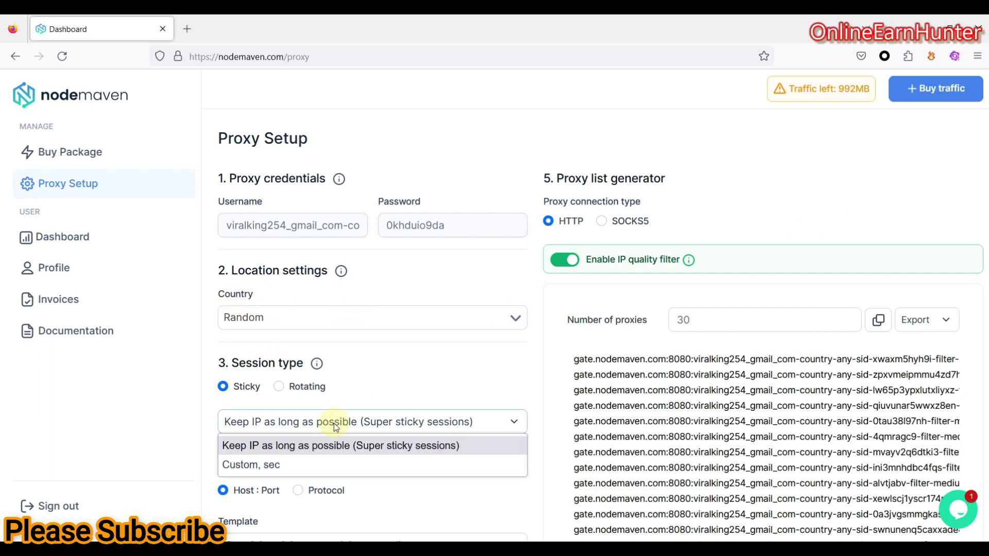
left_click(328, 444)
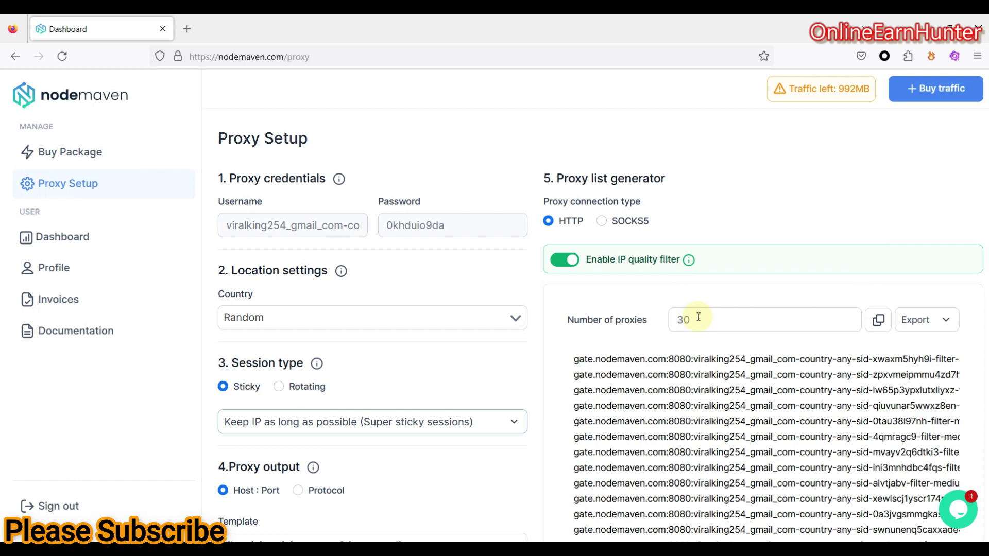
scroll(600, 319, "down", 3)
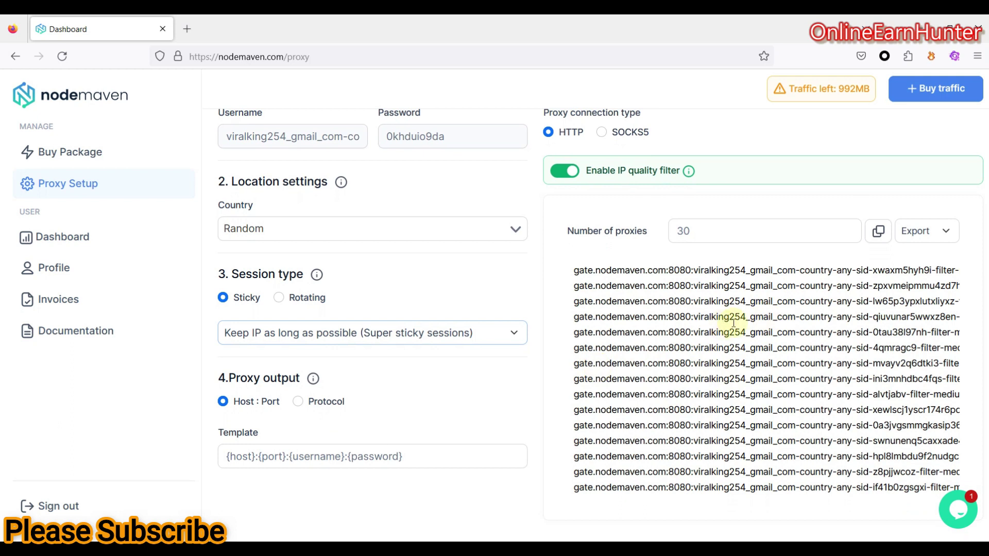
scroll(733, 323, "up", 3)
scroll(732, 322, "down", 3)
scroll(724, 330, "up", 3)
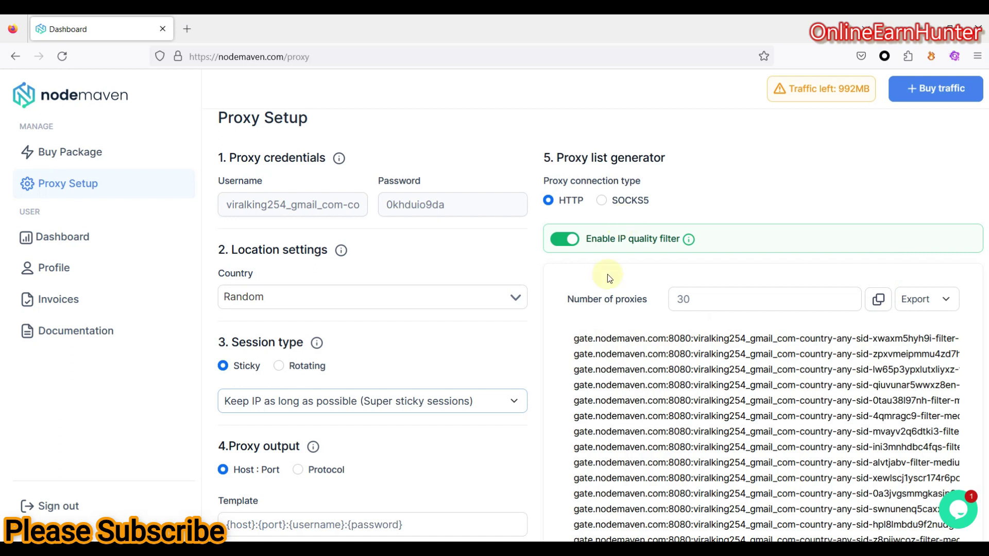
- Check the installed extensions, then search 'proxy checker' in a new Firefox tab
left_click(908, 56)
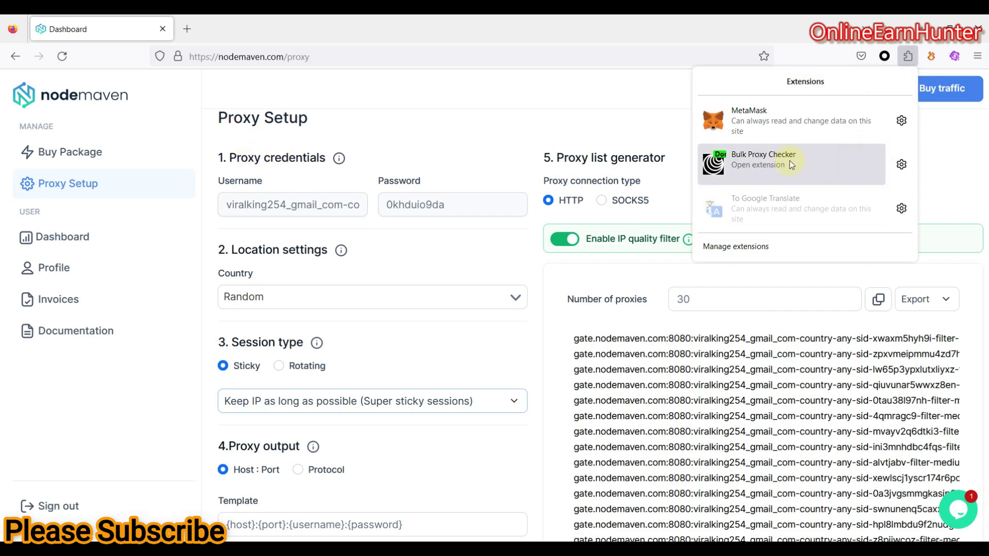
left_click(196, 29)
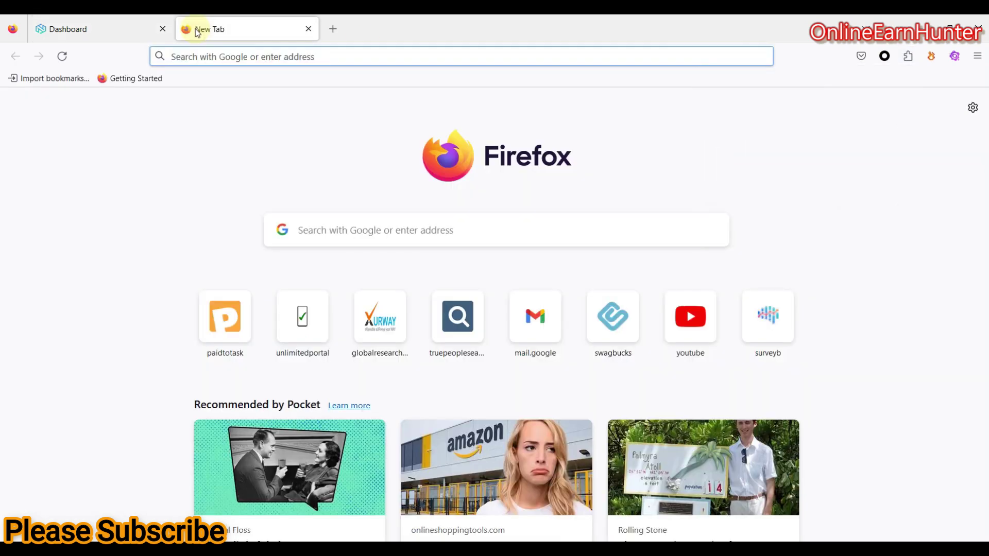
type("pro")
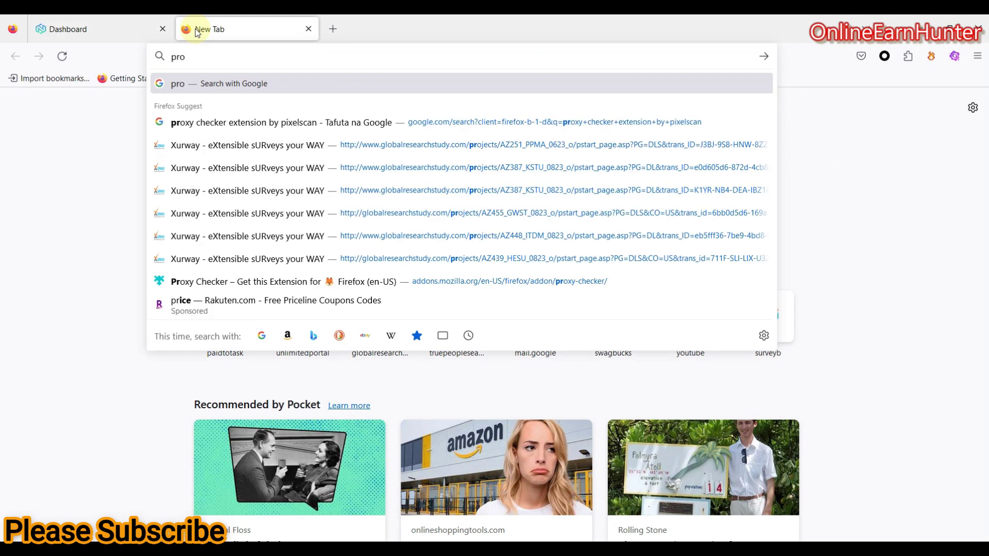
type("xy c")
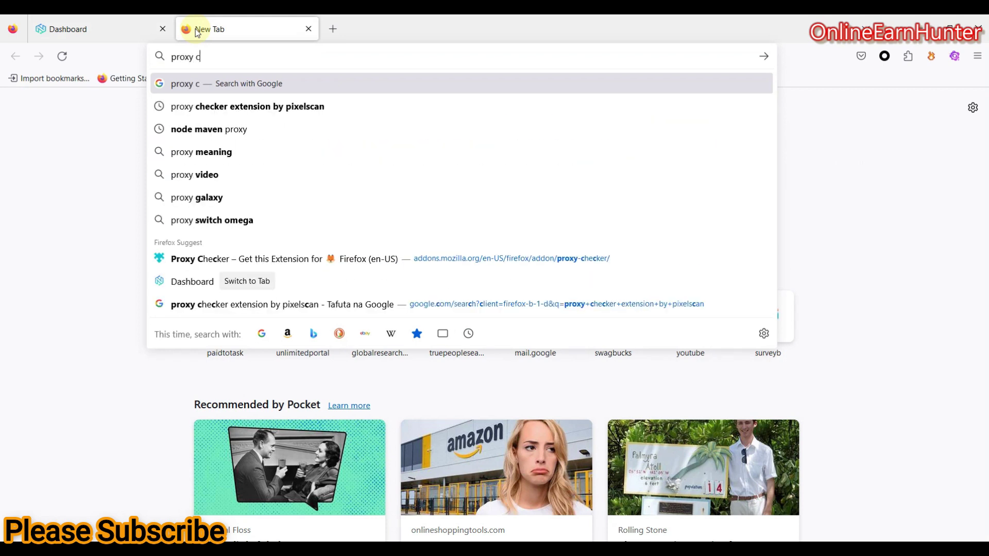
type("hecker+extension+by+pixelscan")
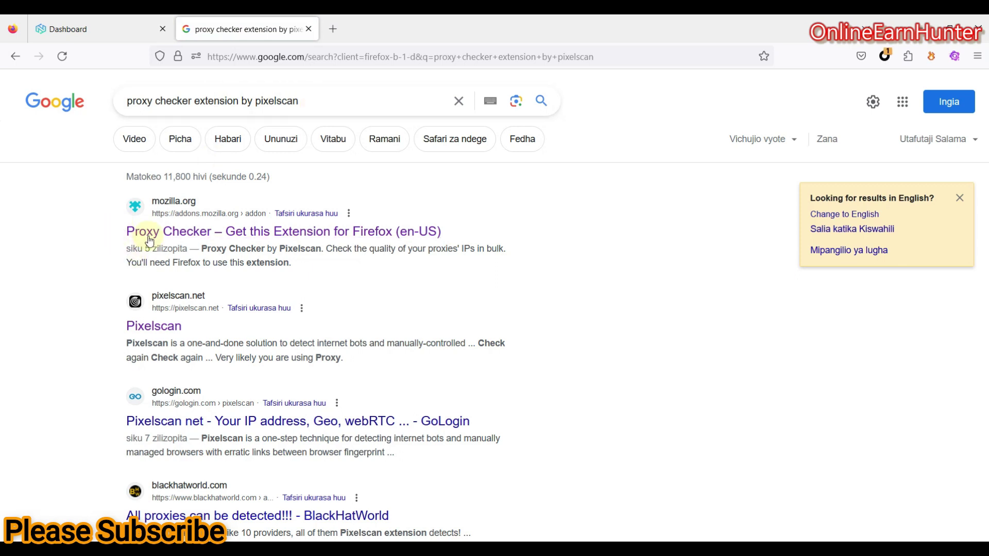
- Open the Pixelscan Proxy Checker add-on page, confirm it's installed, and return to NodeMaven
left_click(182, 232)
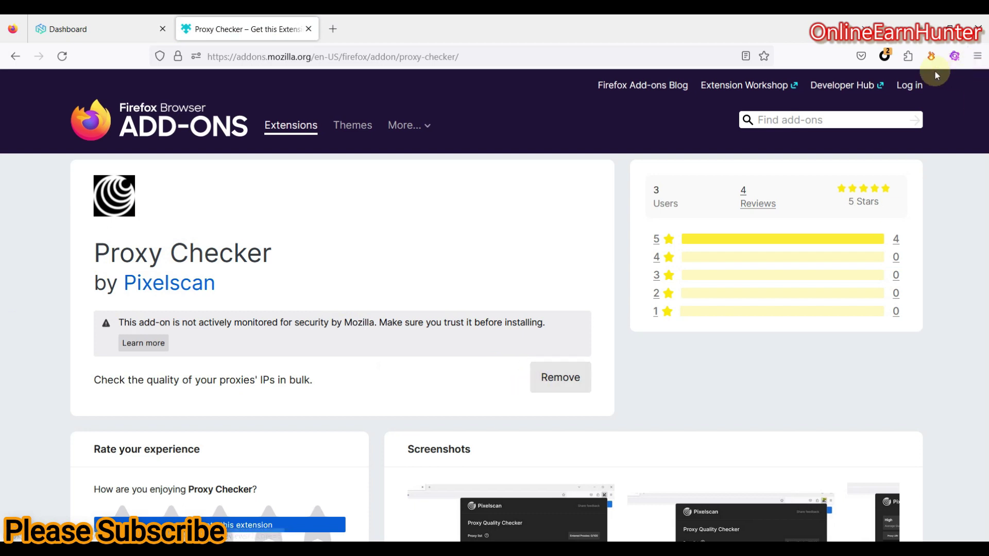
left_click(908, 55)
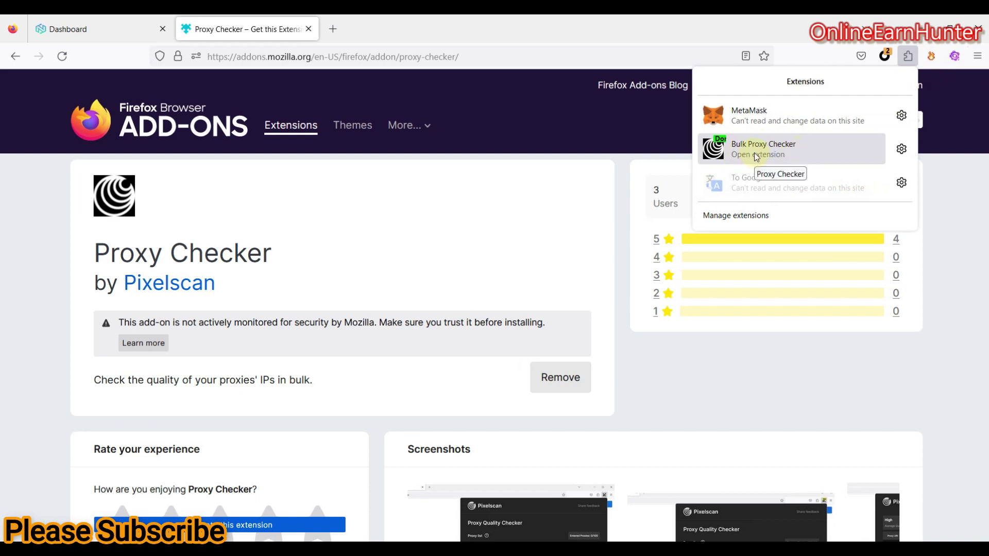
left_click(91, 27)
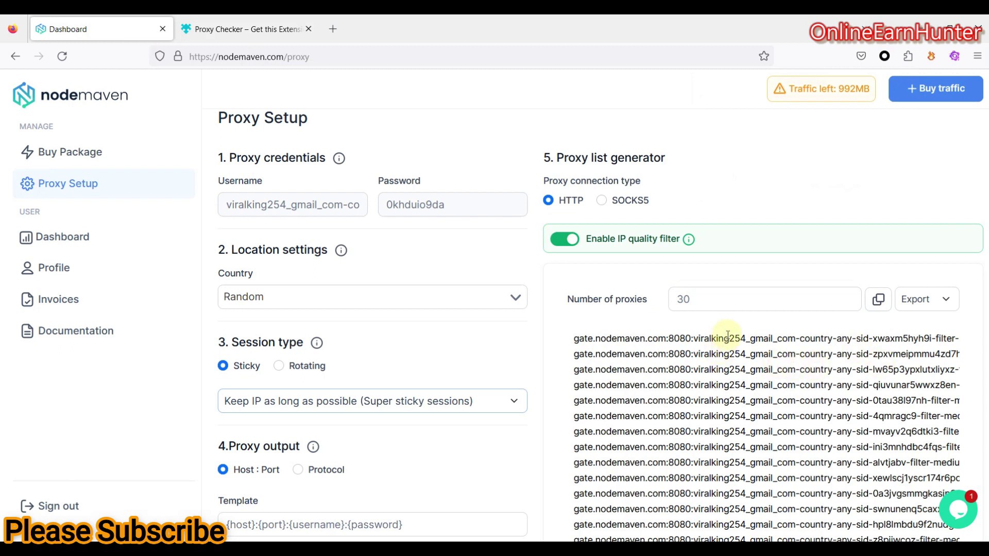
- Copy NodeMaven's 30-proxy list and launch Pixelscan's Bulk Proxy Checker
left_click(878, 300)
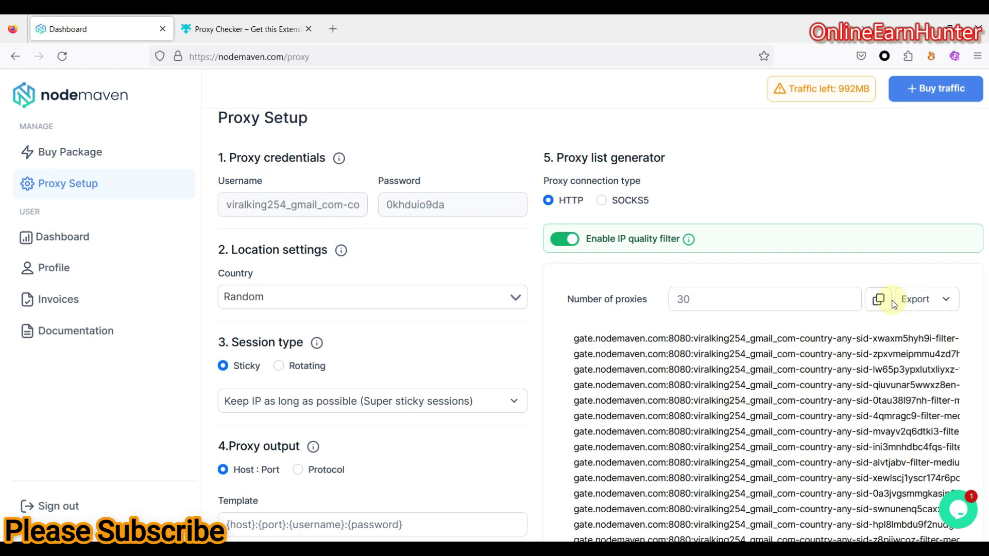
left_click(879, 299)
left_click(907, 57)
left_click(743, 163)
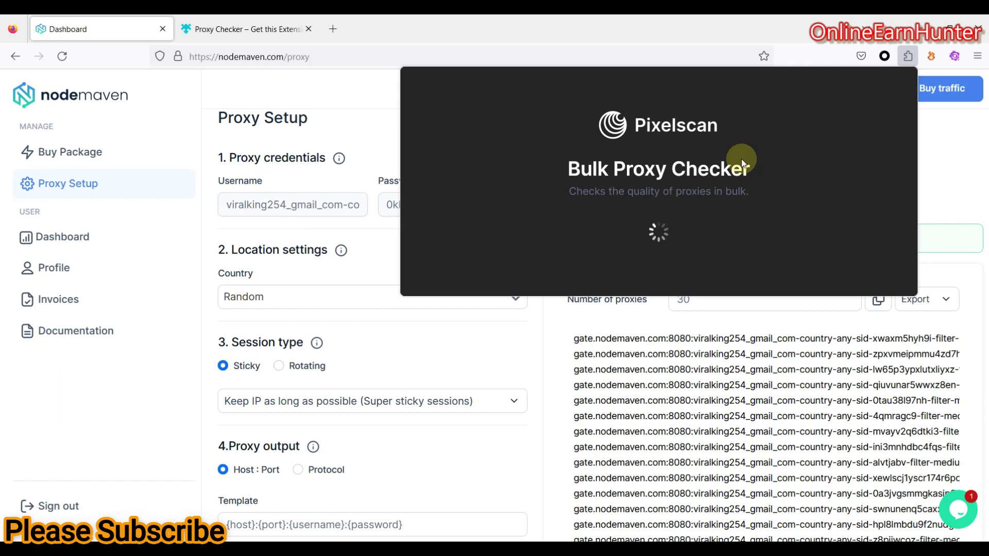
- Start a new test and paste the 30 proxies into the proxy list
left_click(807, 289)
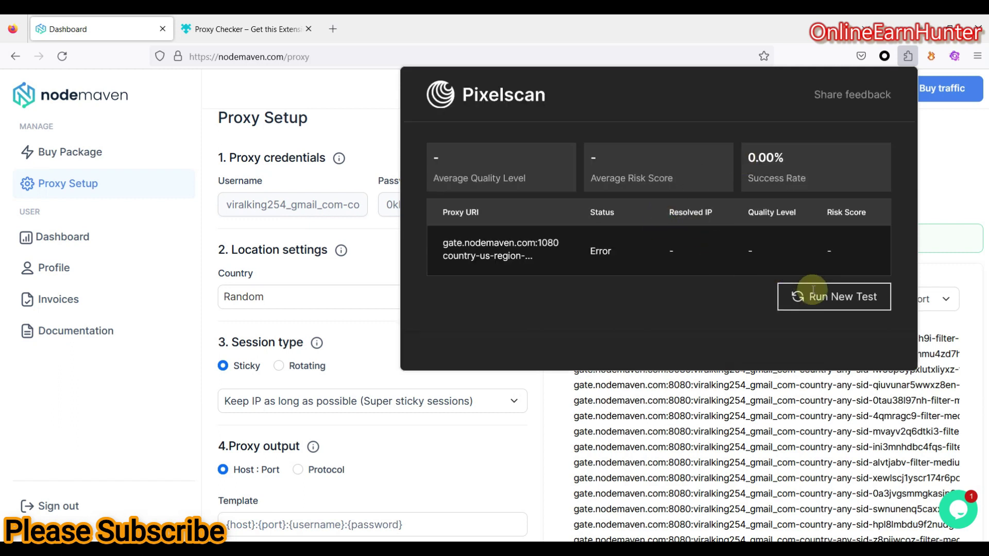
right_click(449, 239)
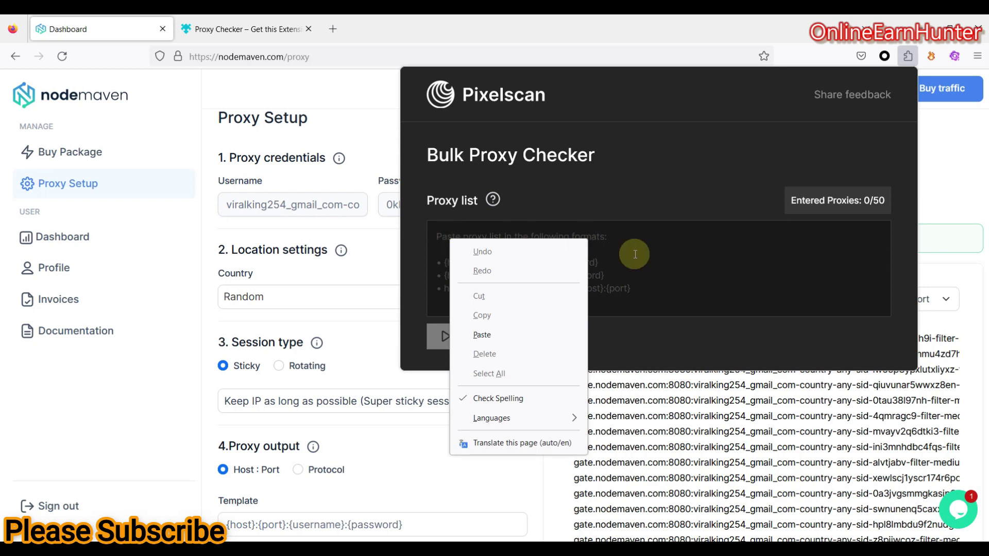
left_click(634, 254)
right_click(445, 242)
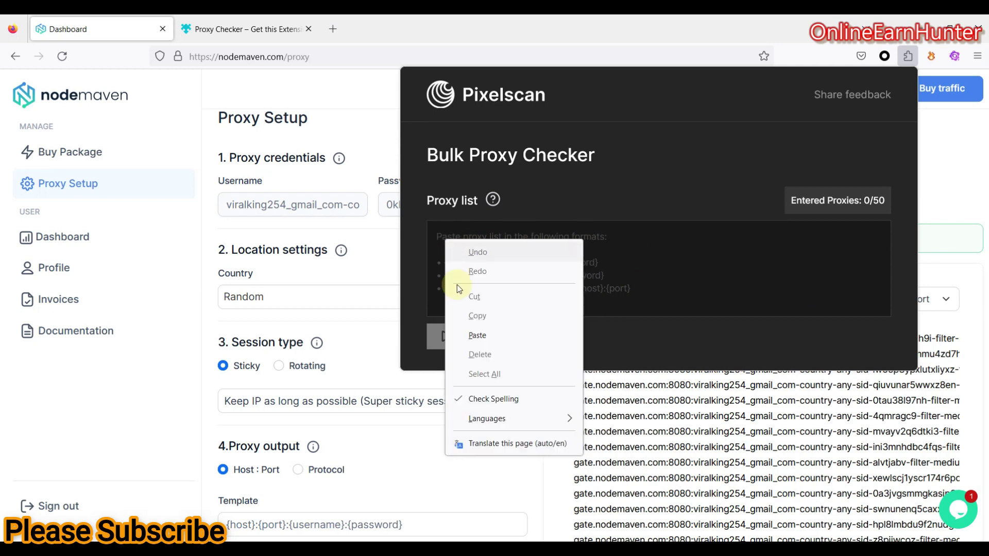
left_click(475, 334)
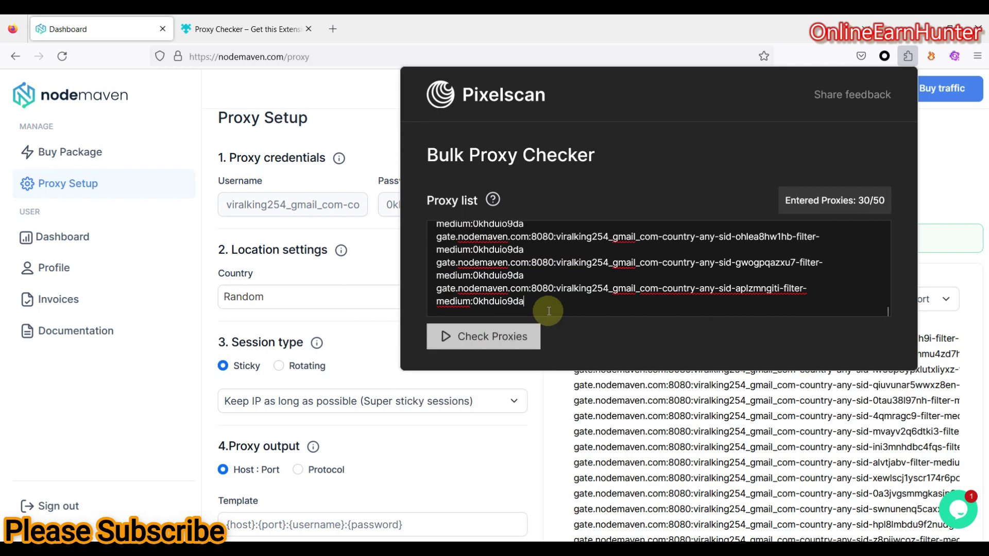
- Run the quality check on all 30 pasted proxies: 100% success, Medium quality, 54.67% average risk
left_click(493, 338)
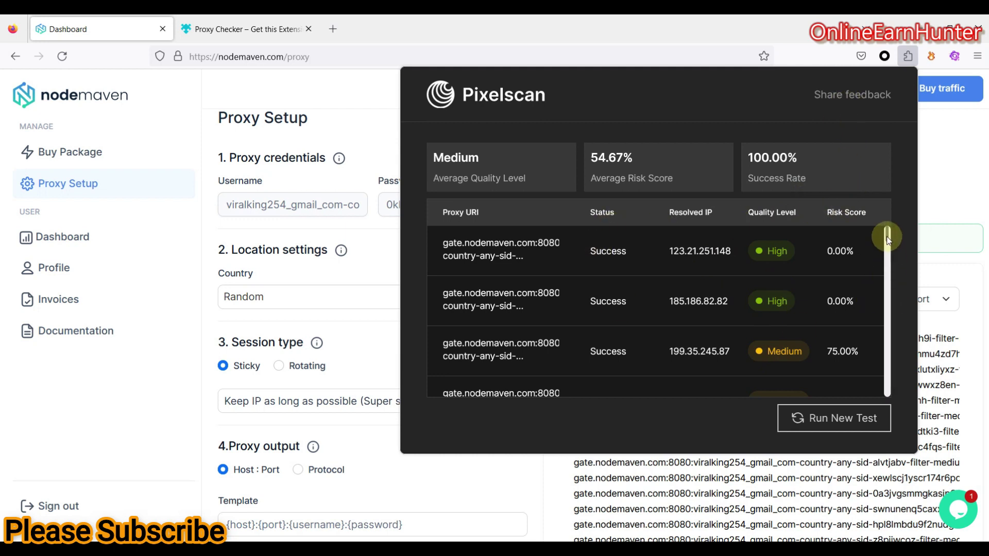
mouse_move(887, 238)
left_mouse_down()
mouse_move(902, 398)
mouse_move(889, 231)
left_mouse_up()
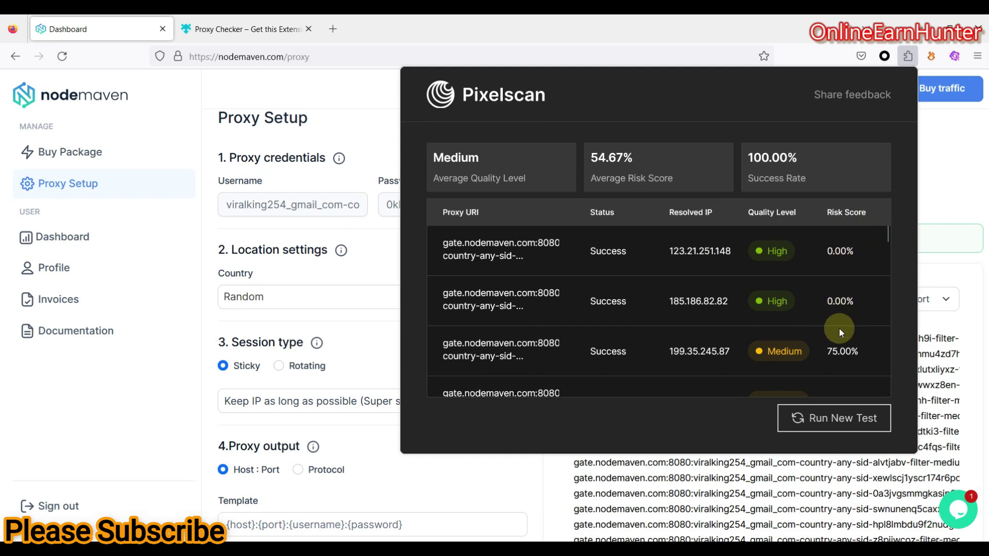
scroll(839, 333, "down", 5)
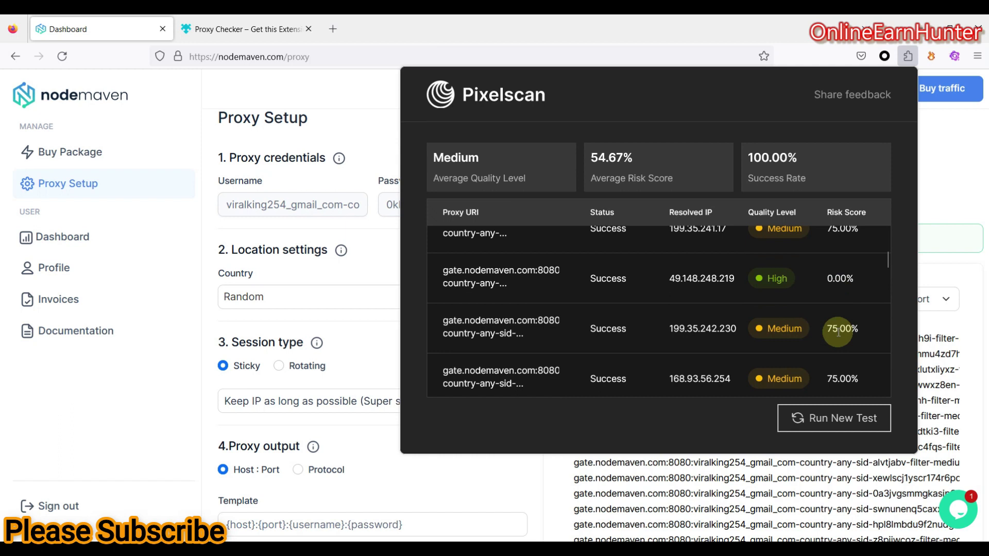
scroll(838, 332, "down", 10)
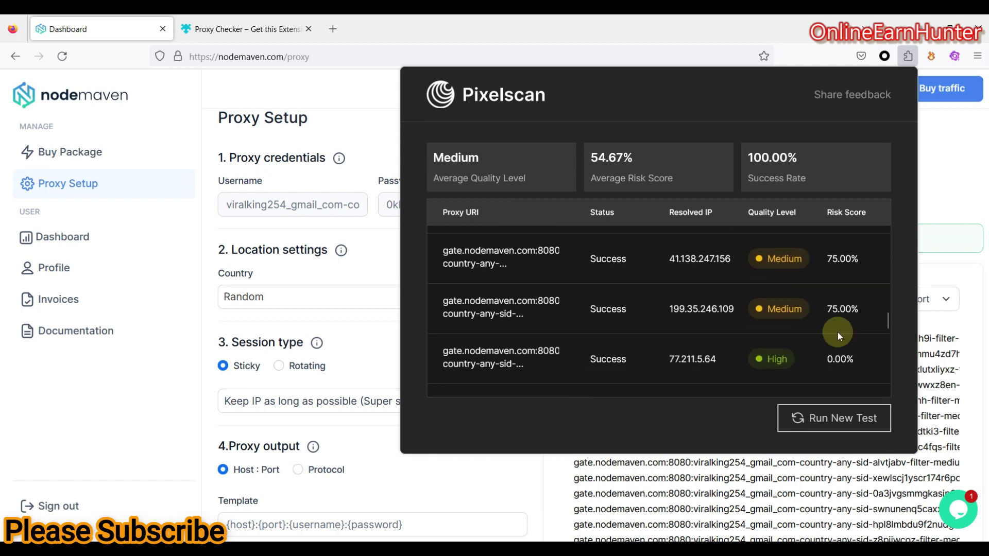
scroll(837, 335, "down", 8)
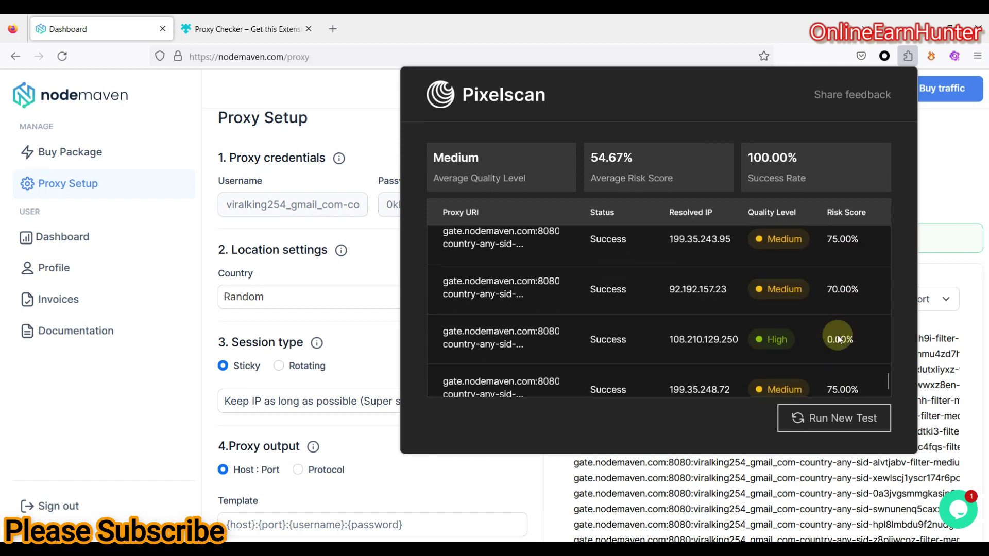
scroll(838, 338, "down", 2)
scroll(837, 336, "up", 5)
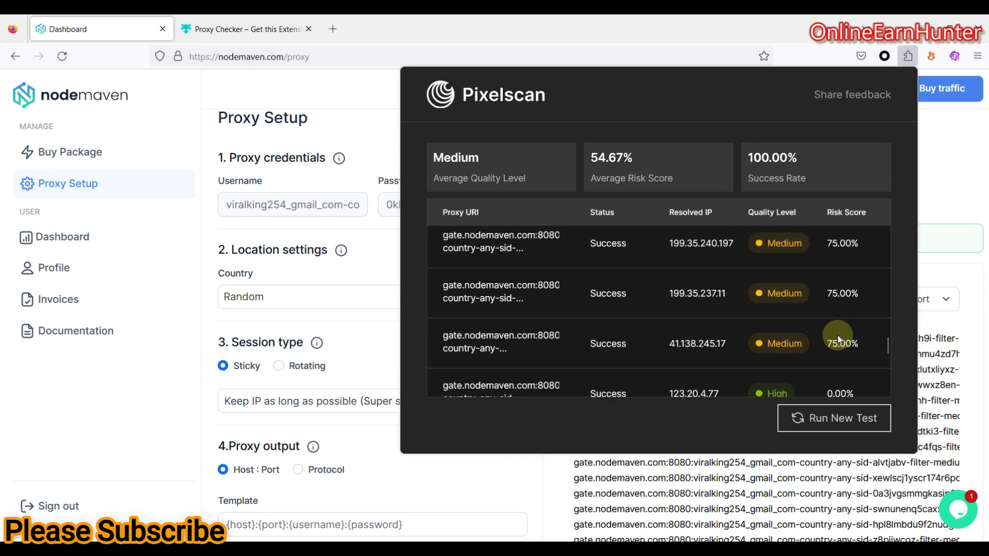
scroll(836, 334, "up", 5)
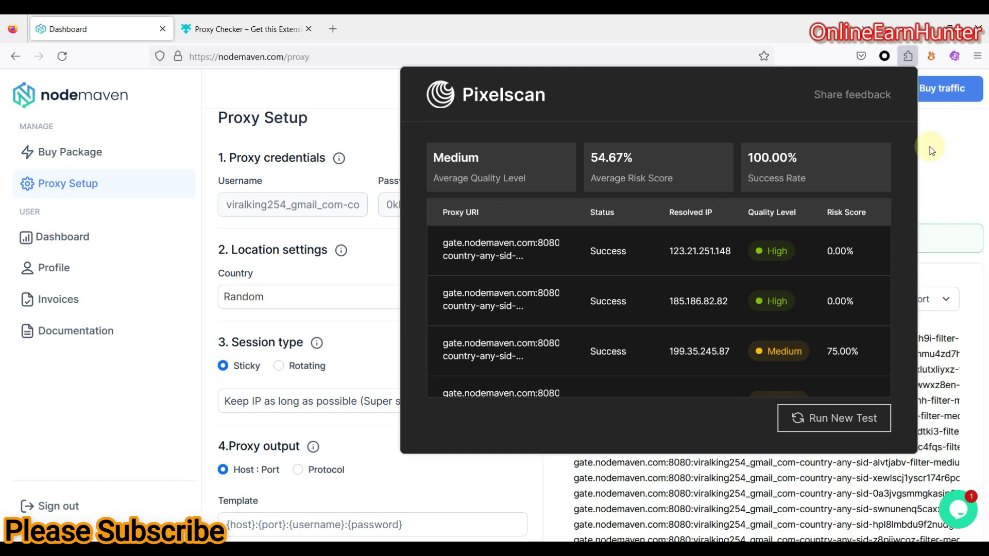
- Dismiss the checker results and set the proxy location to United States, Washington, Seattle
left_click(931, 148)
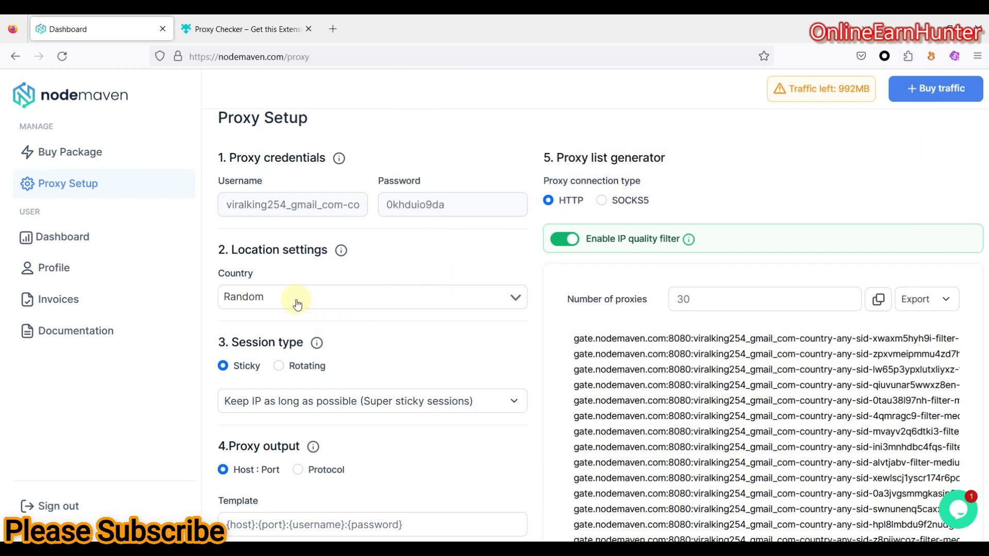
left_click(289, 297)
left_click(271, 322)
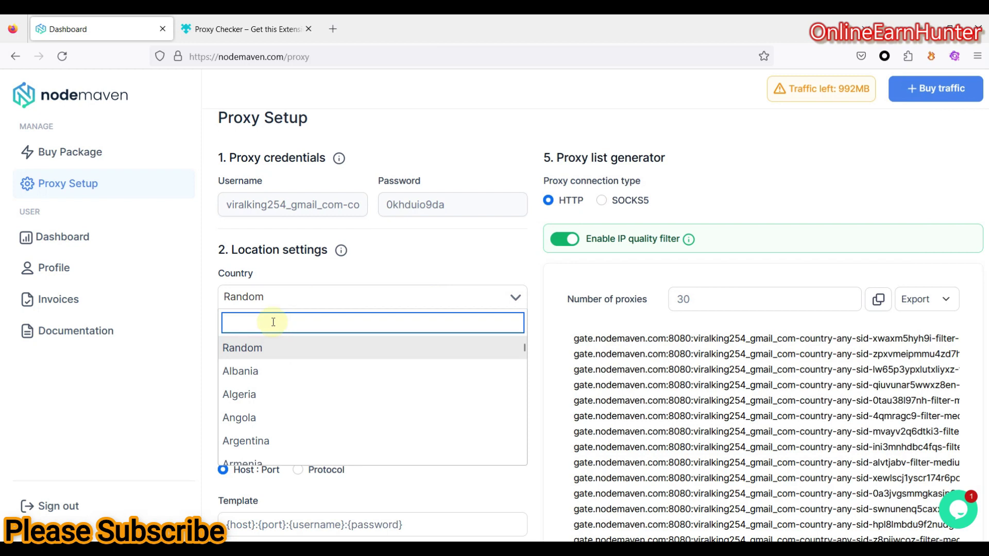
type("united")
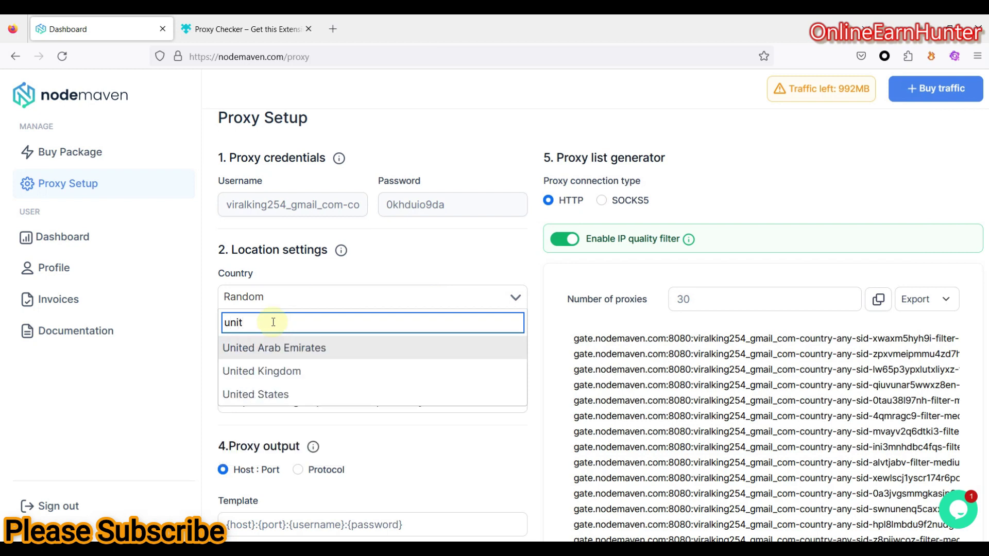
left_click(234, 394)
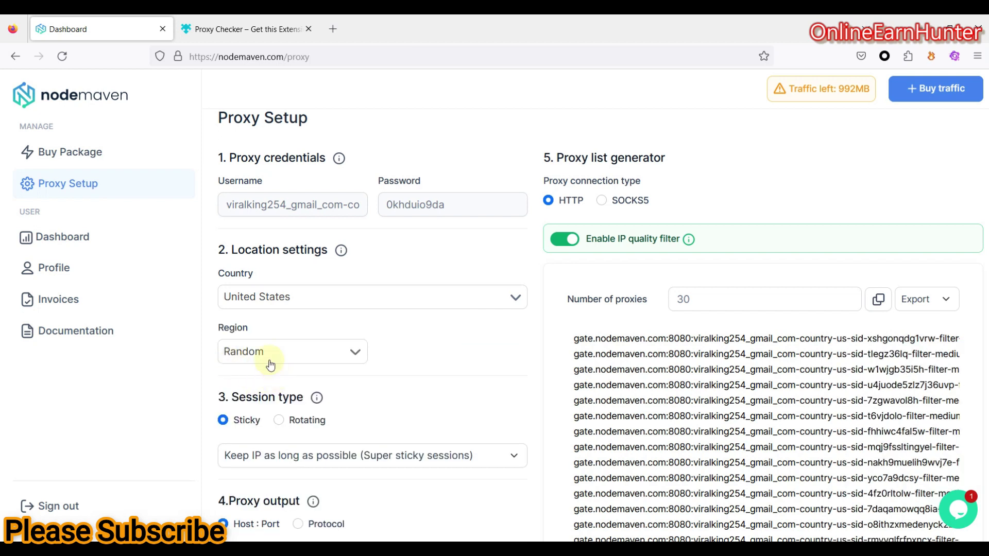
left_click(258, 350)
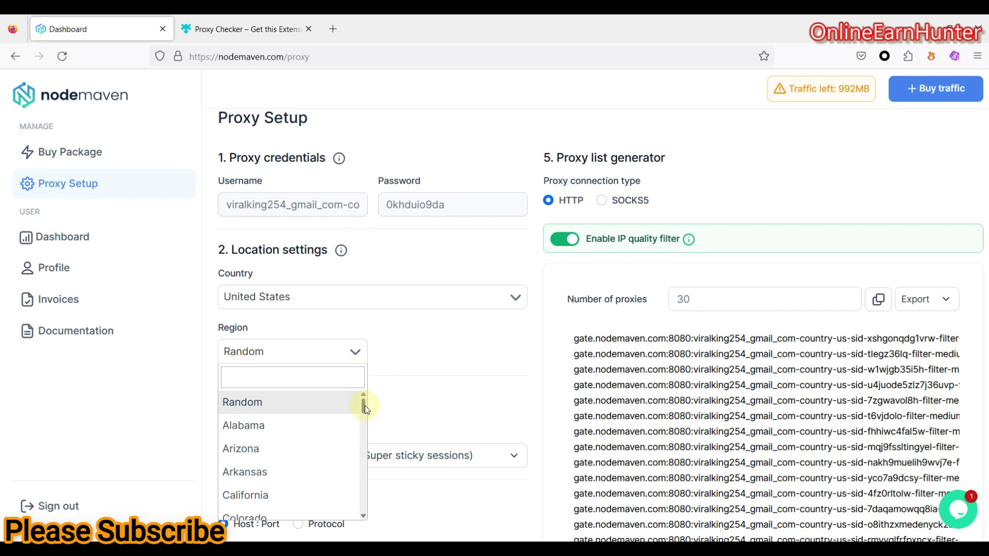
left_click_drag(364, 406, 375, 512)
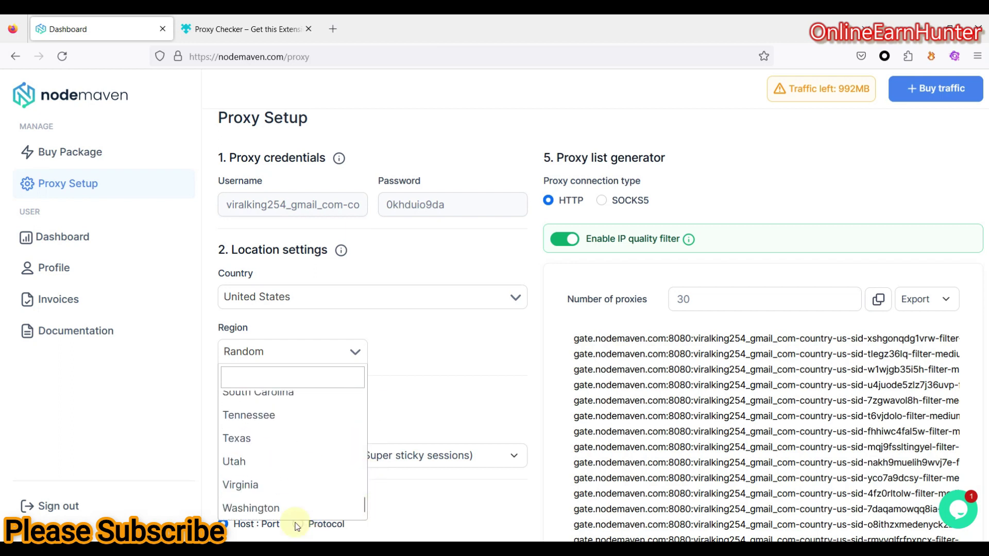
left_click(279, 508)
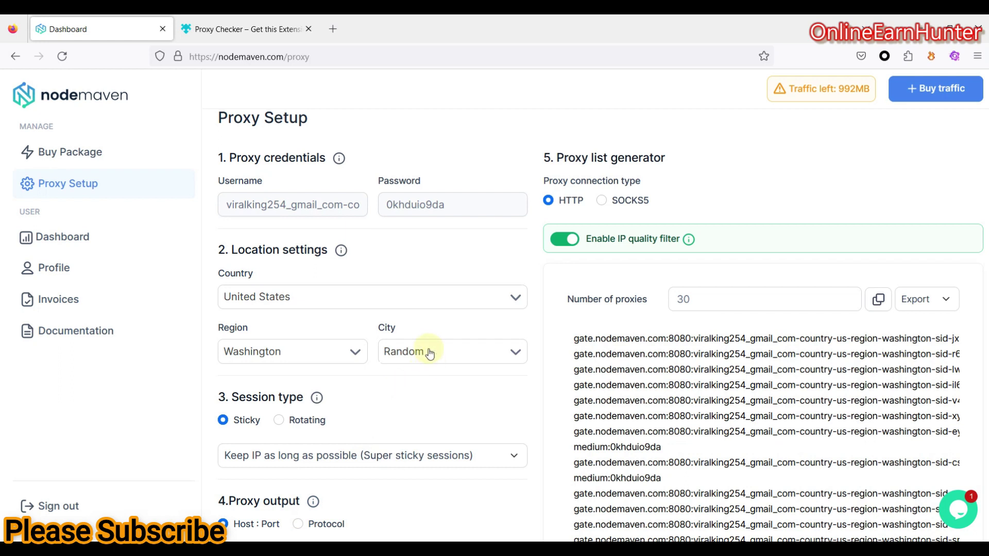
left_click(428, 352)
left_click(413, 449)
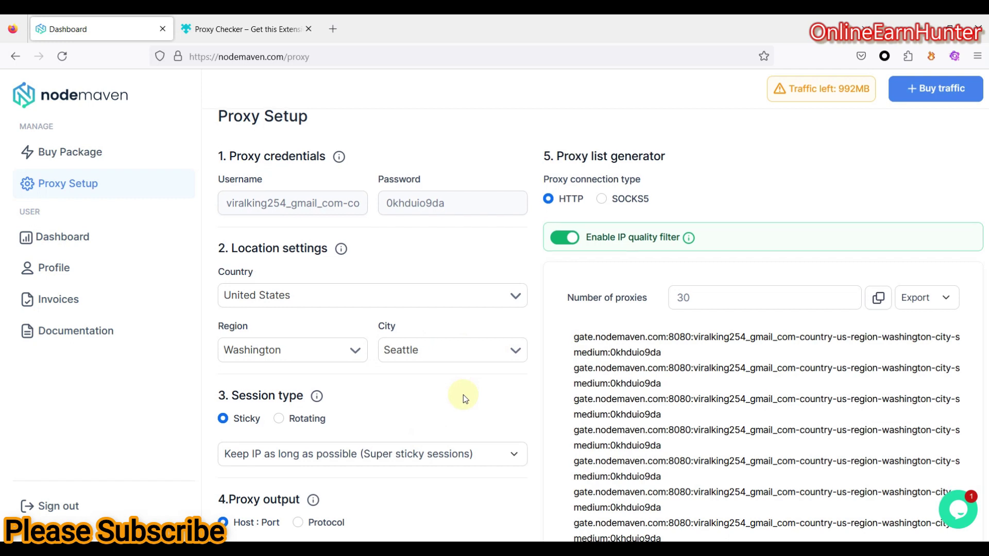
scroll(462, 395, "down", 2)
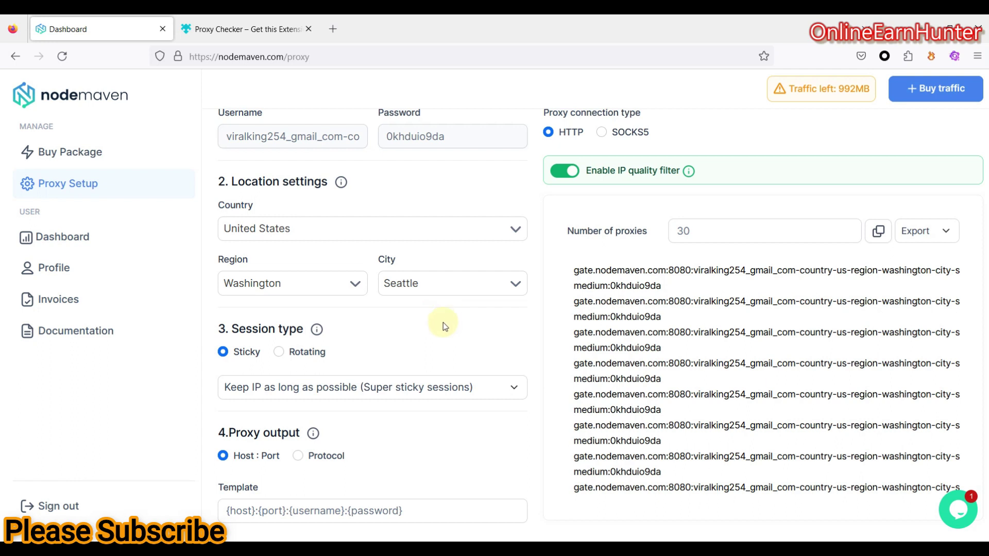
scroll(441, 325, "down", 1)
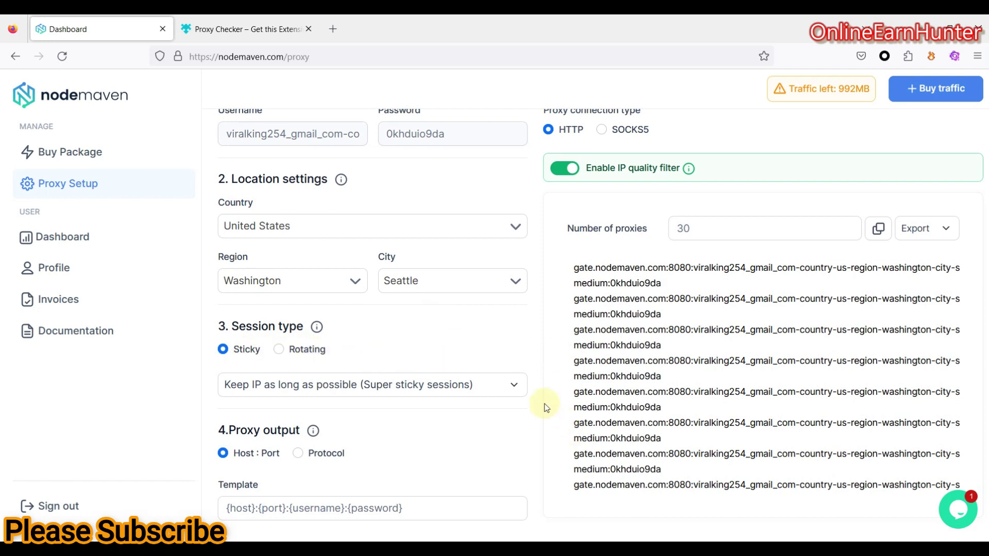
left_click(355, 391)
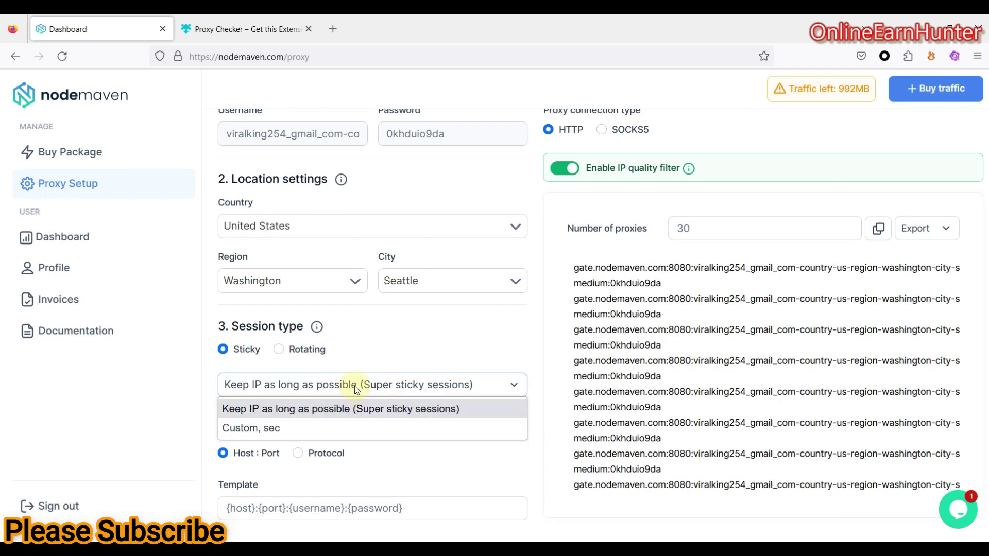
left_click(273, 428)
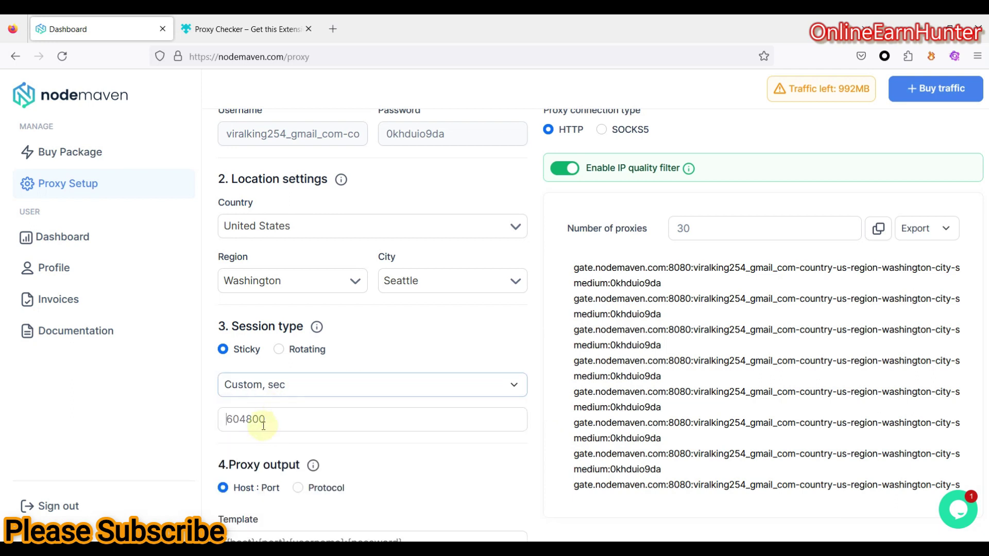
left_click(261, 390)
left_click(267, 407)
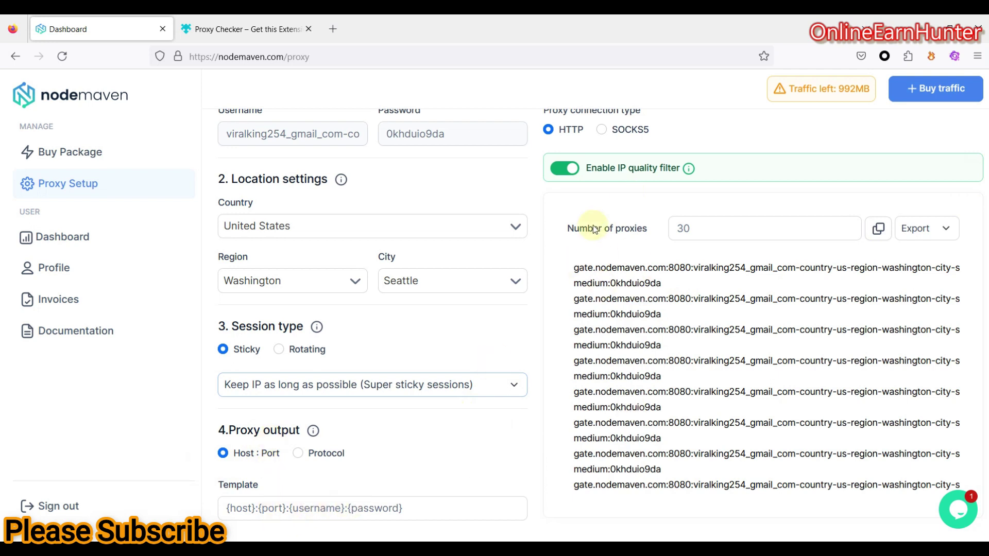
- Change the number of proxies from 30 to 1 and copy the single generated Seattle proxy
scroll(592, 224, "up", 3)
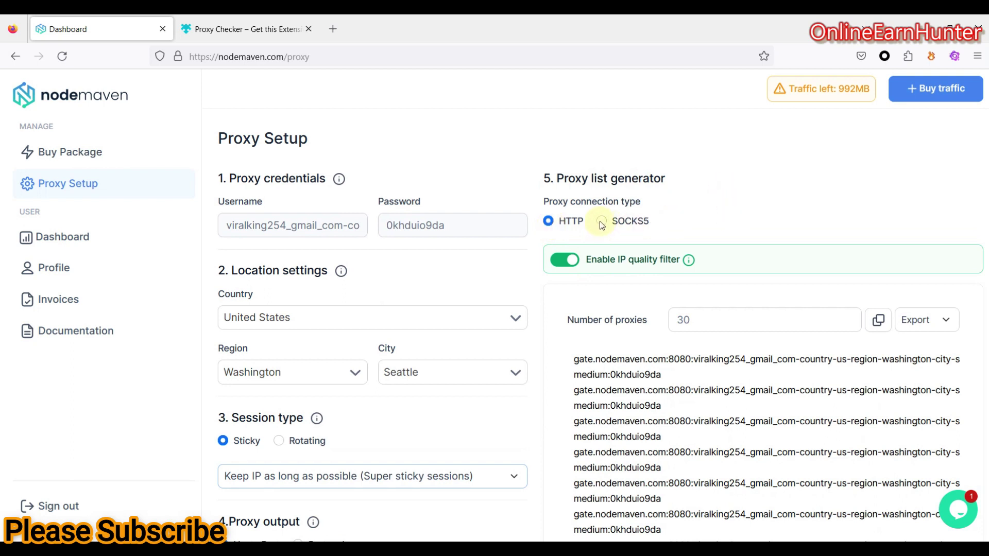
left_click_drag(703, 320, 659, 320)
type("1")
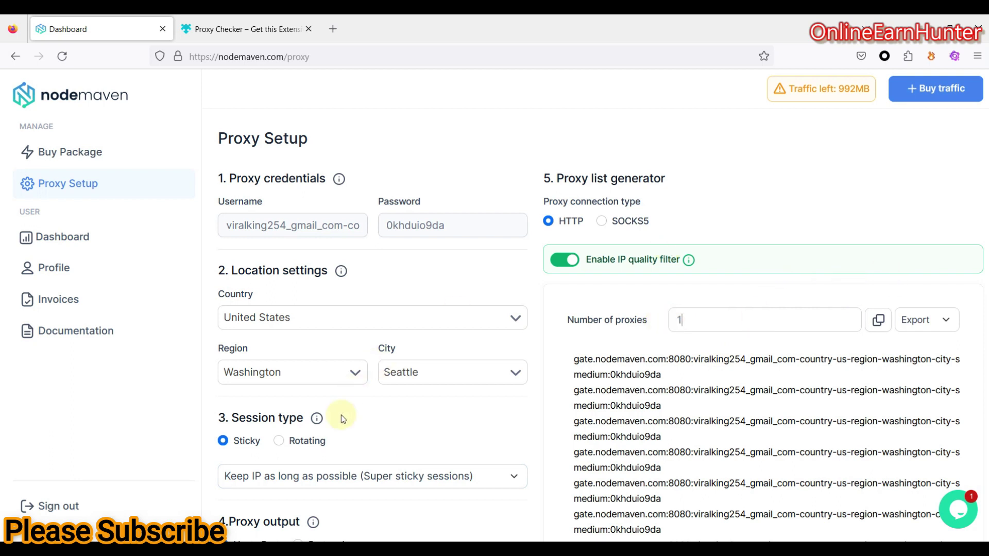
left_click(327, 477)
left_click(322, 492)
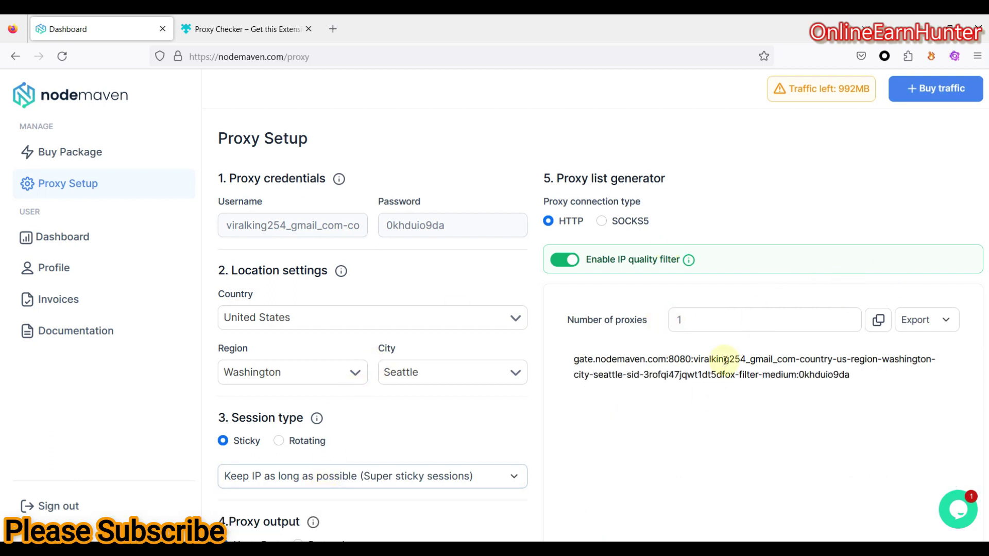
scroll(743, 416, "down", 2)
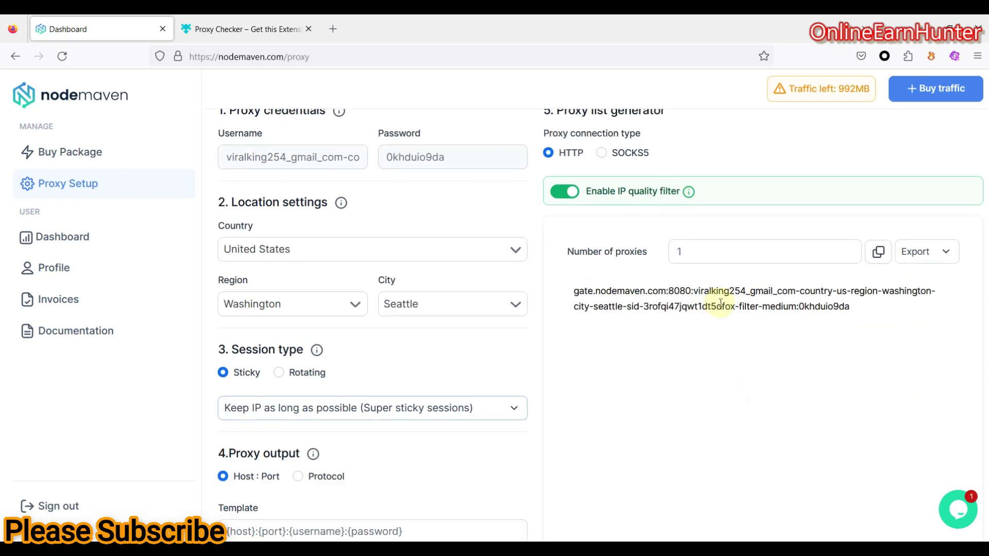
scroll(720, 292, "up", 2)
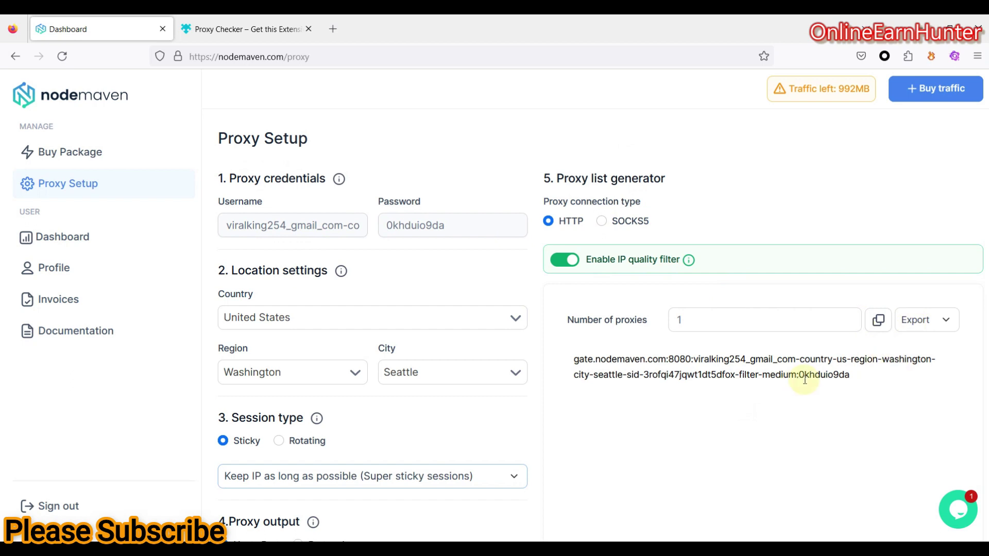
left_click(877, 319)
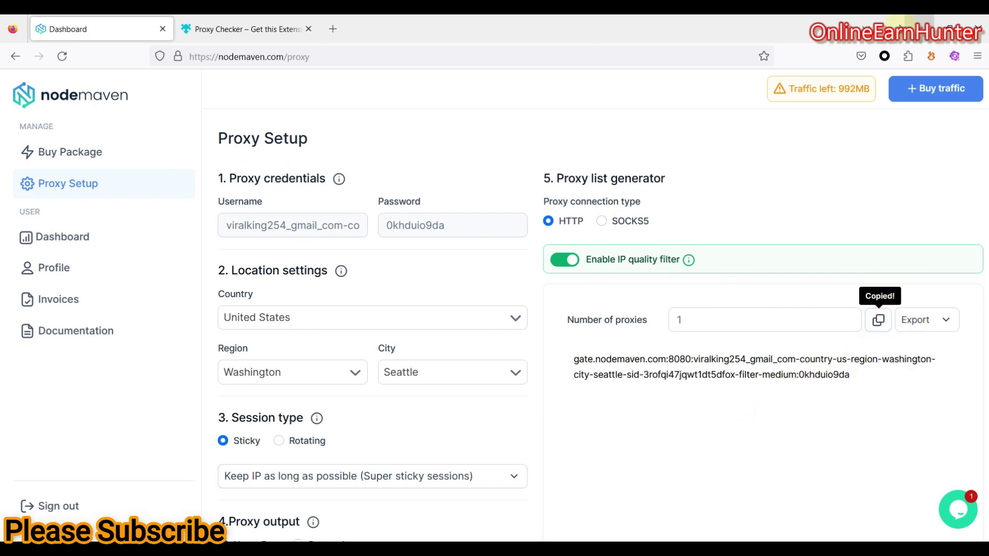
left_click(907, 57)
- Paste the Seattle proxy into a new Pixelscan test and check it: High quality, 0.00% risk
left_click(777, 159)
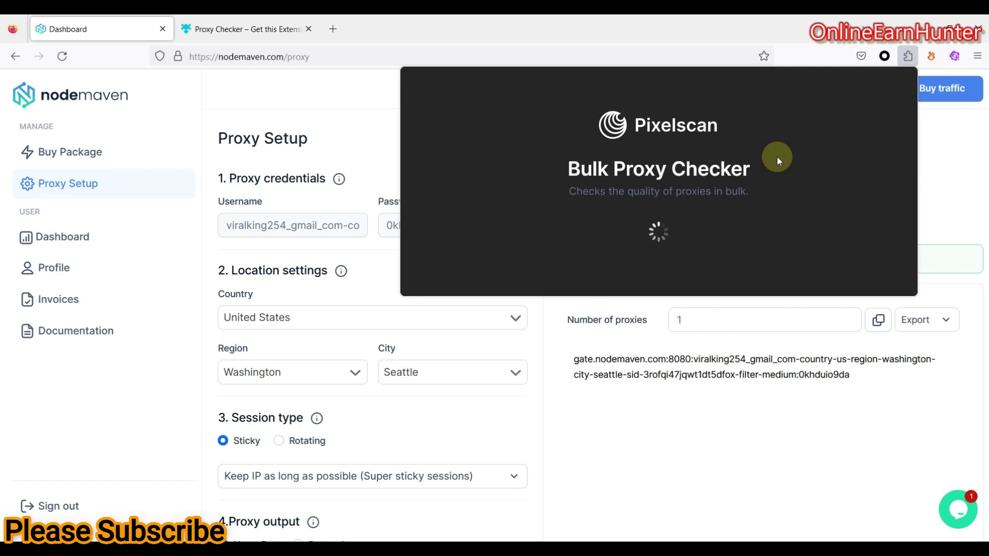
left_click(804, 418)
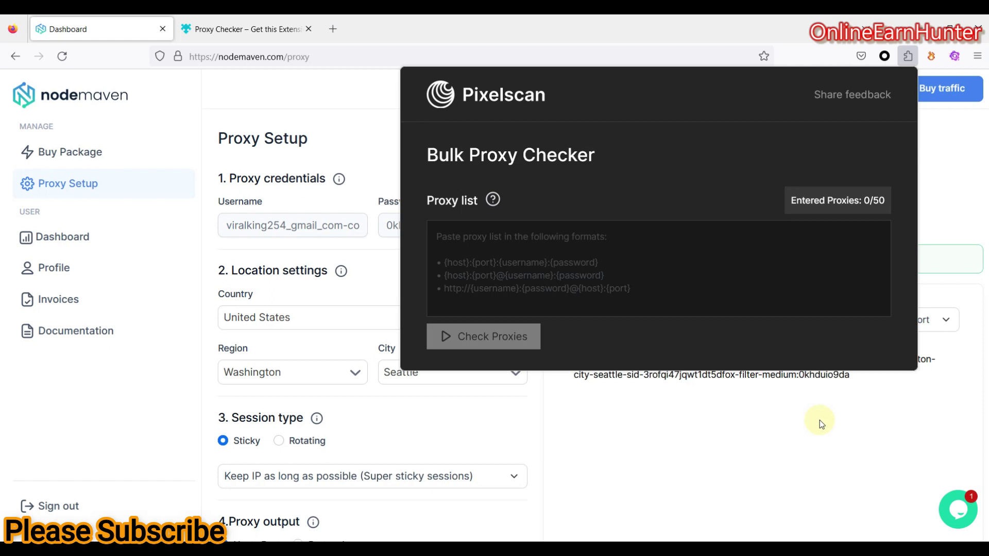
right_click(452, 238)
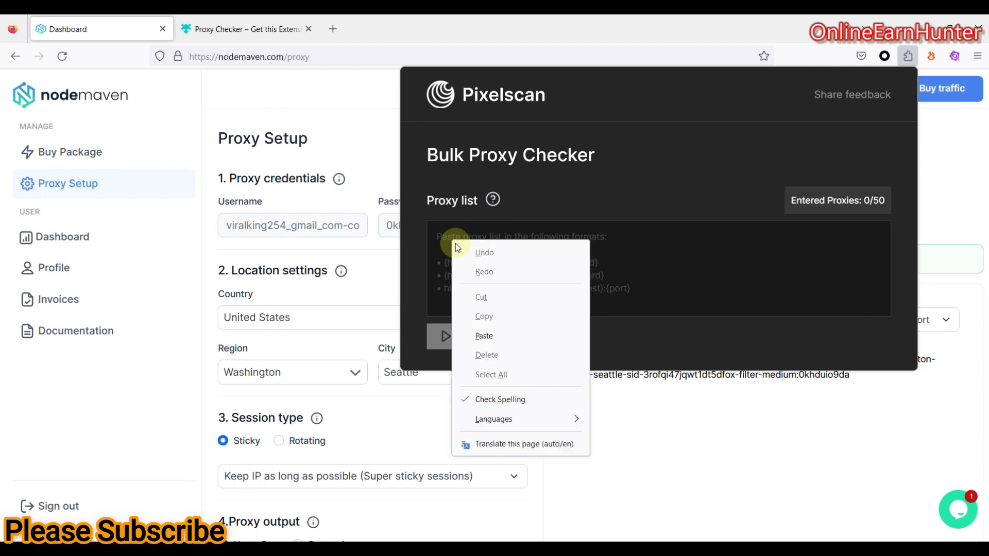
left_click(484, 336)
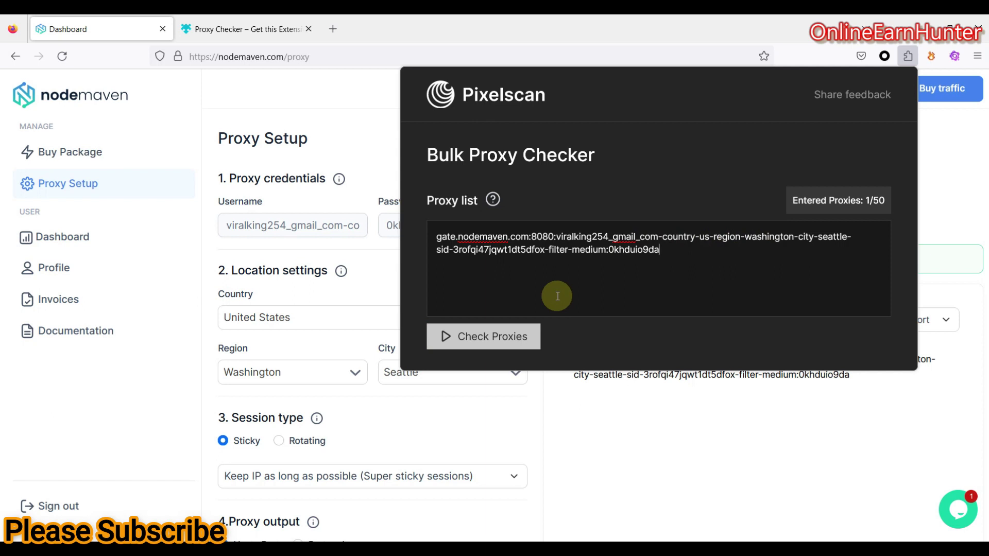
left_click(498, 336)
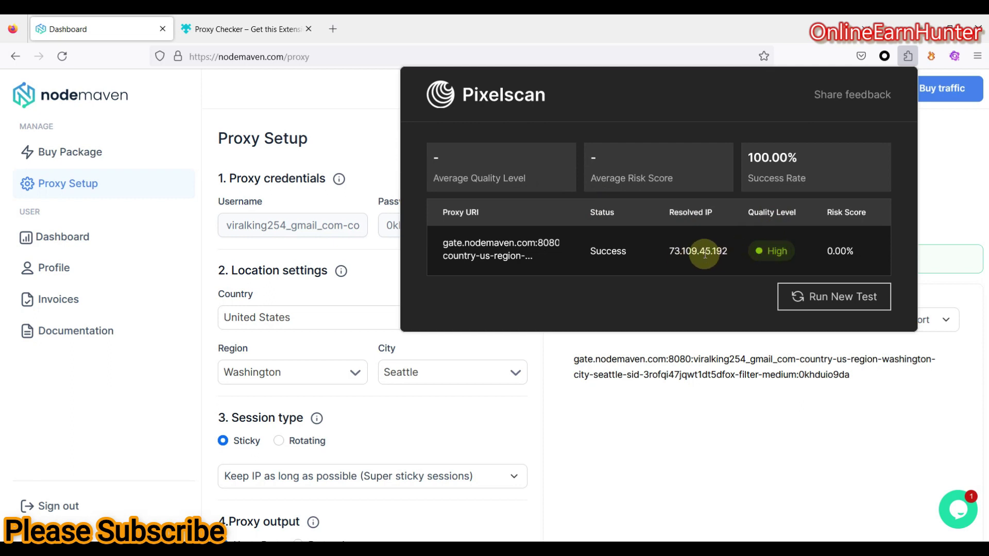
left_click(780, 402)
scroll(788, 363, "down", 2)
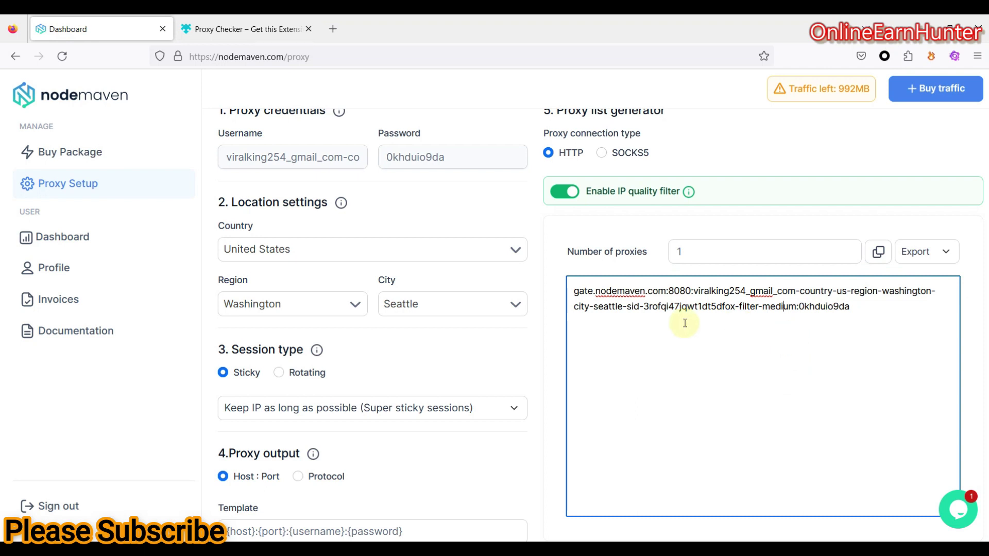
- In the SwitchyOmega settings, set the nodemaven profile's protocol to HTTP
left_click(883, 56)
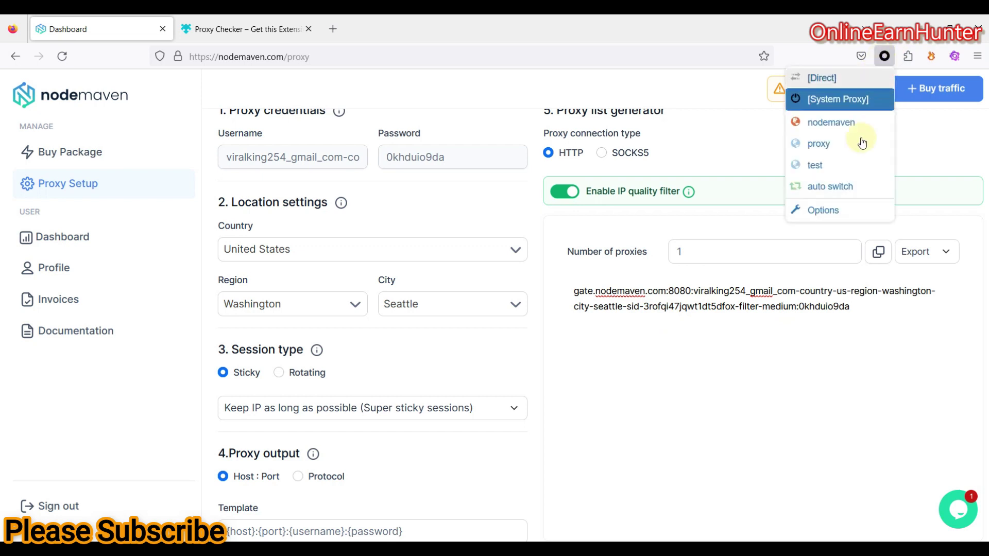
left_click(820, 208)
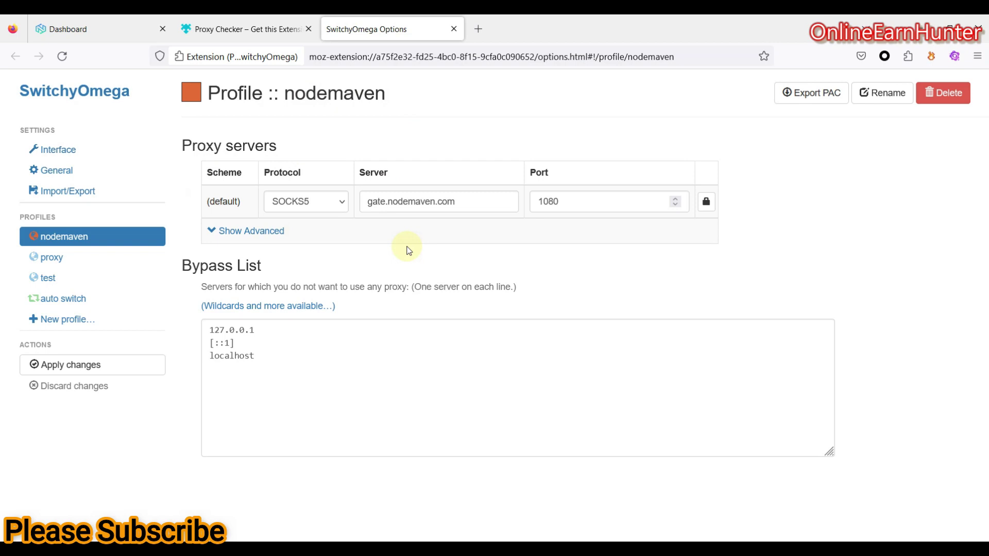
left_click(315, 201)
left_click(297, 241)
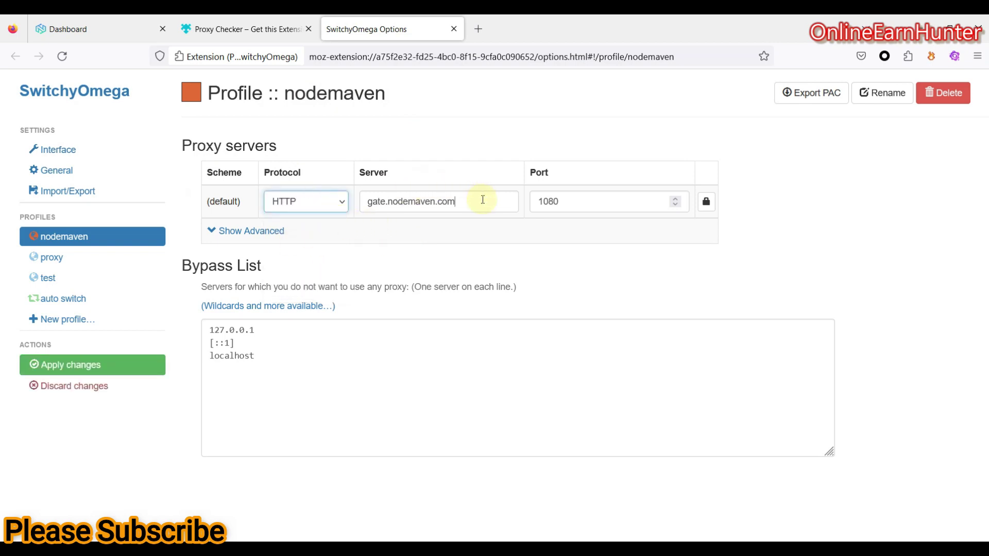
- Set the profile's server to gate.nodemaven.com and change the port from 1080 to 8080
left_click(105, 33)
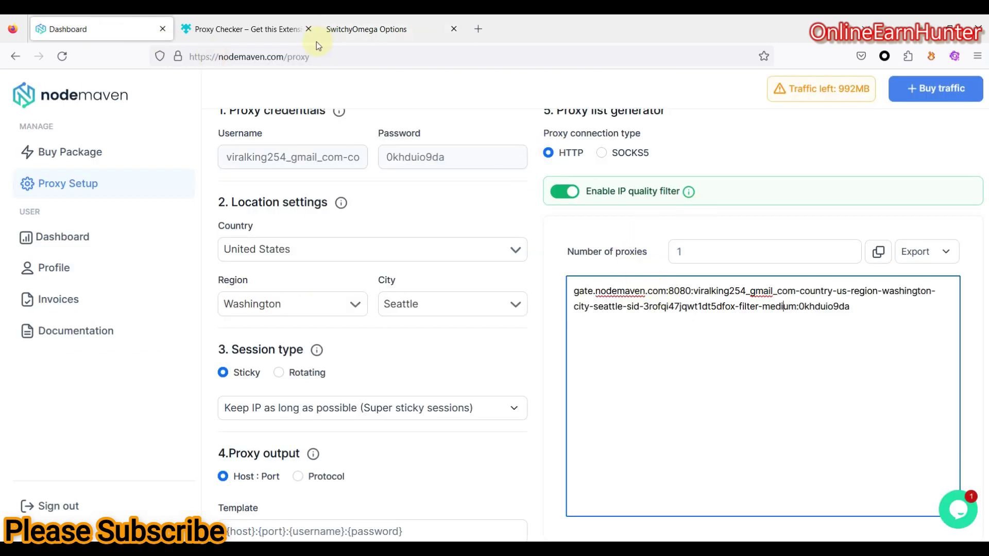
left_click(355, 22)
left_click(469, 206)
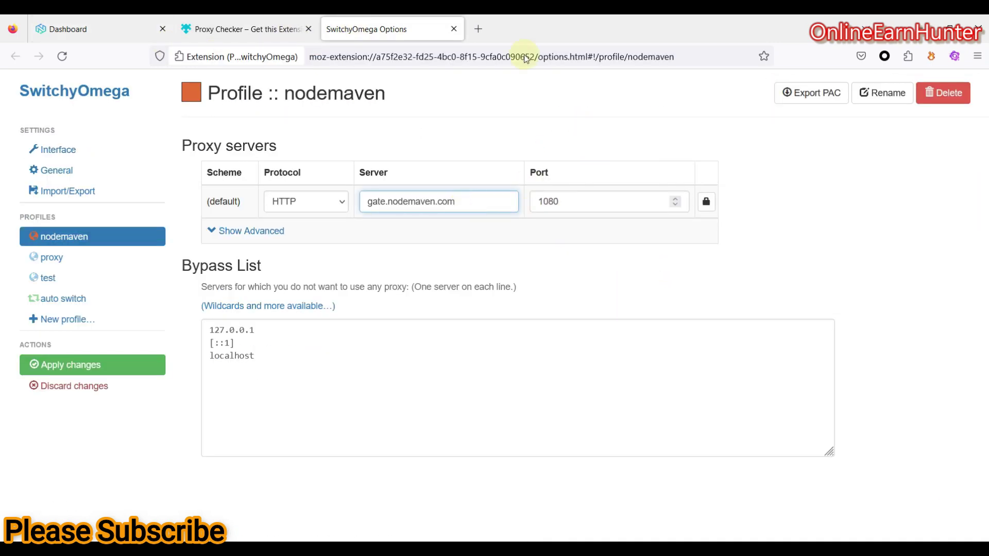
left_click(102, 30)
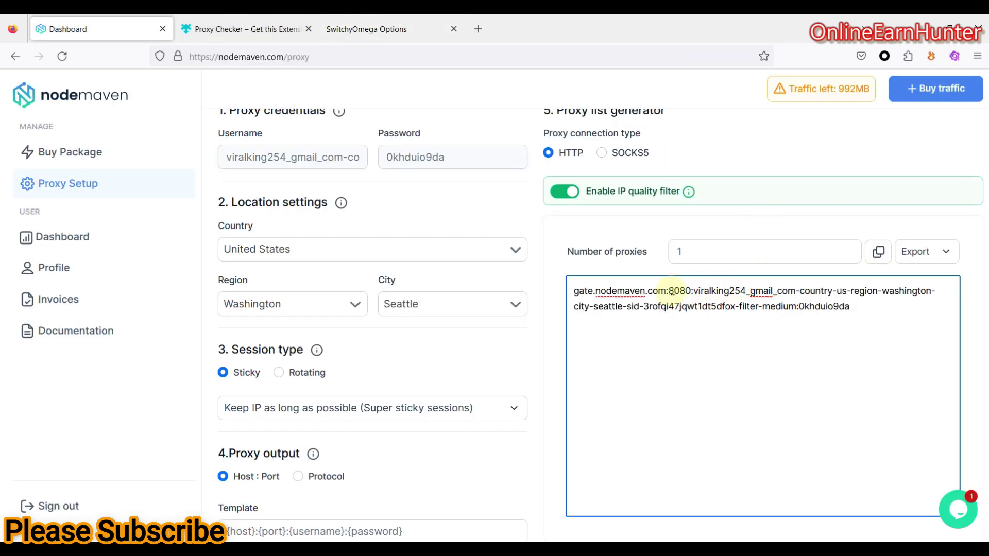
left_click(353, 29)
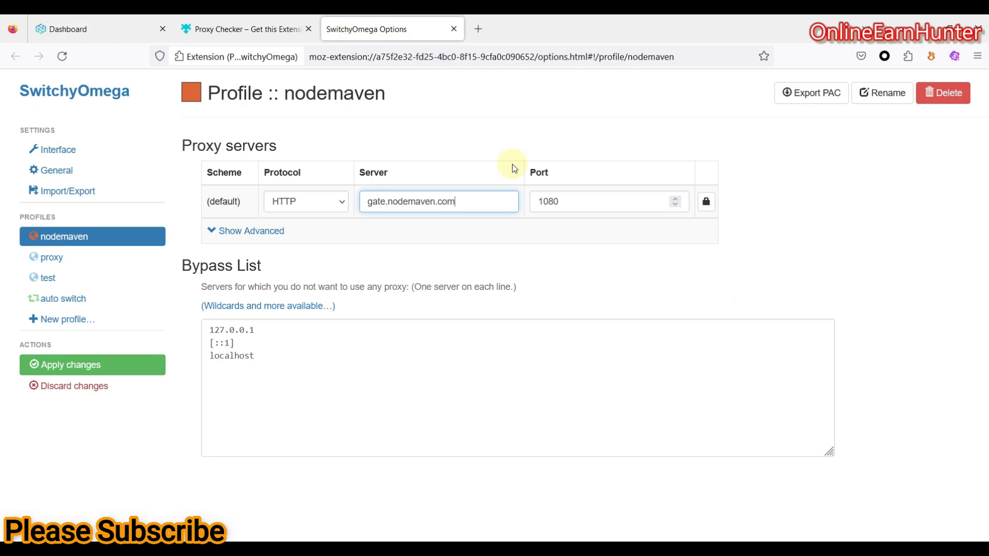
double_click(553, 206)
type("8080")
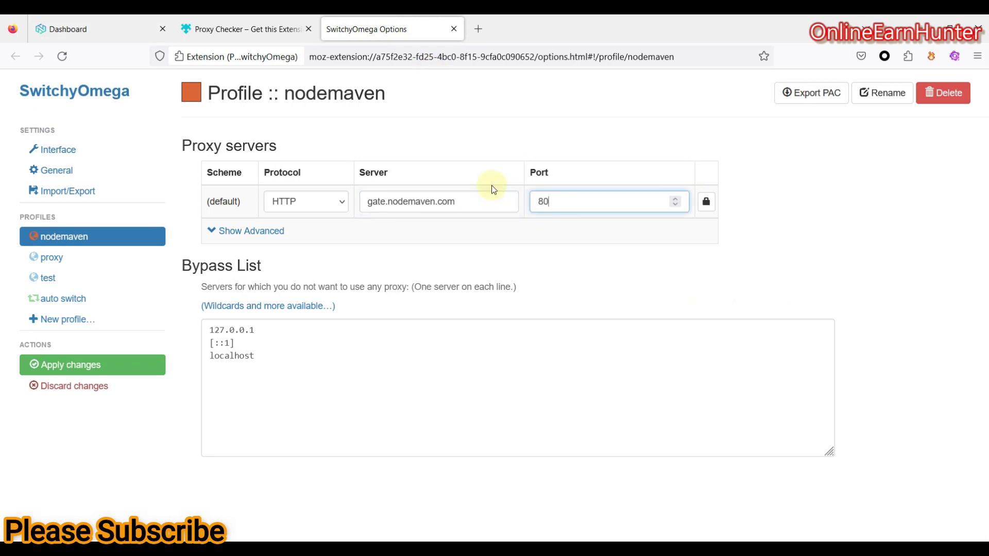
left_click(706, 201)
- Copy the proxy username from NodeMaven's proxy line into the Proxy Authentication Username field
left_click(419, 141)
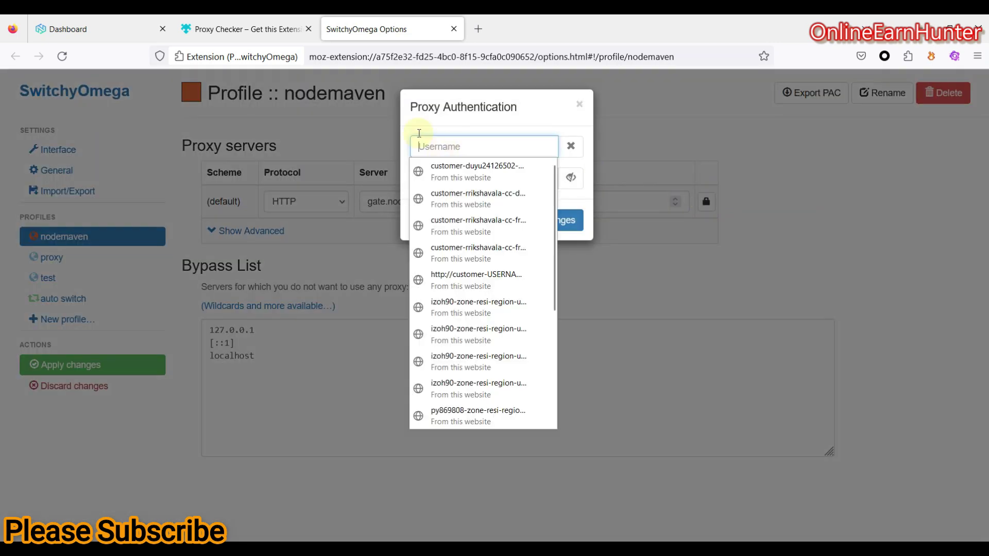
left_click(89, 23)
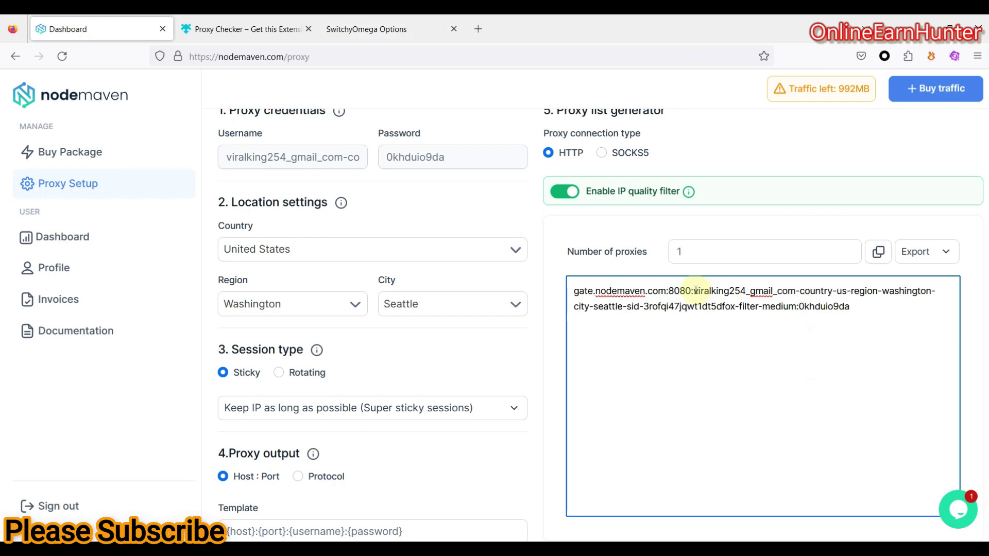
left_click_drag(694, 292, 797, 312)
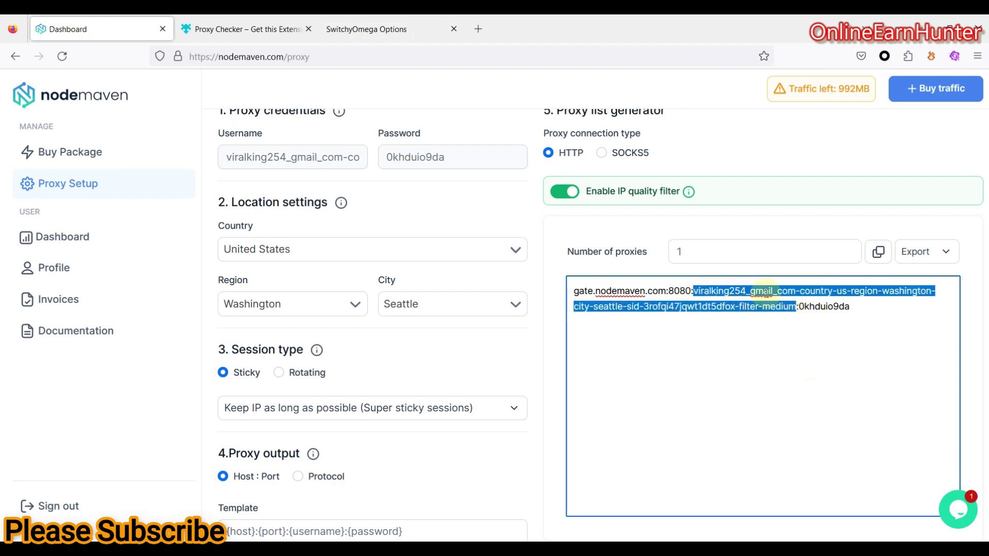
right_click(763, 292)
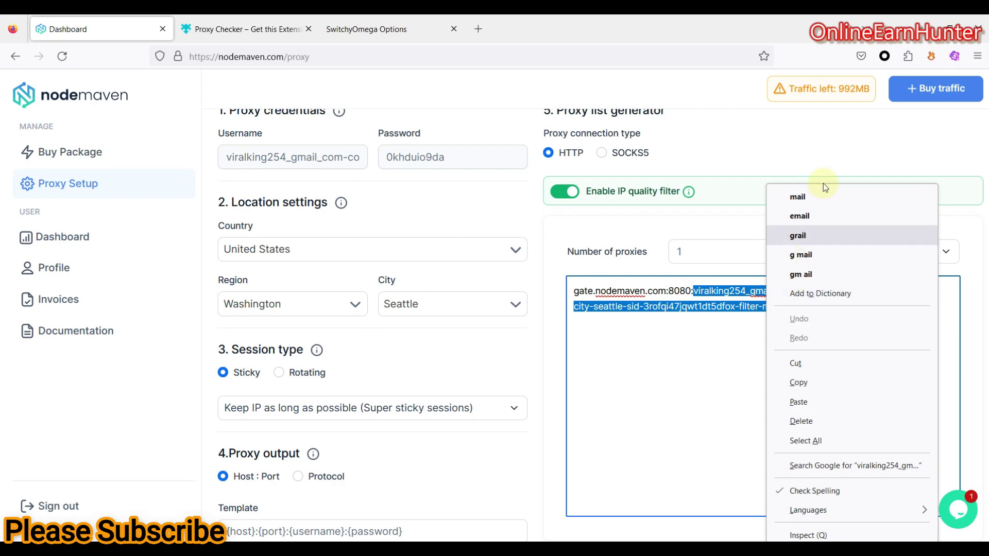
left_click(816, 381)
left_click(378, 25)
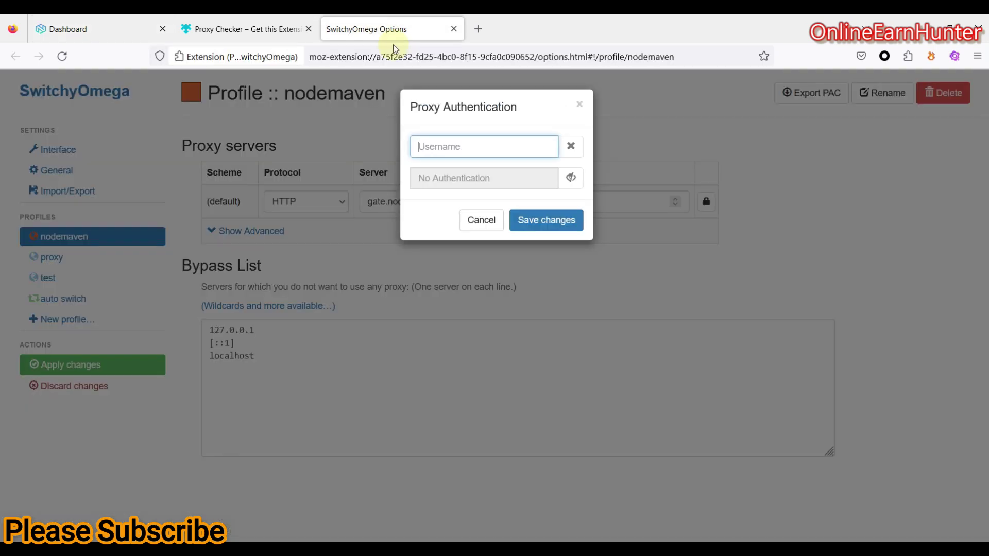
left_click(448, 150)
left_click(441, 146)
right_click(441, 147)
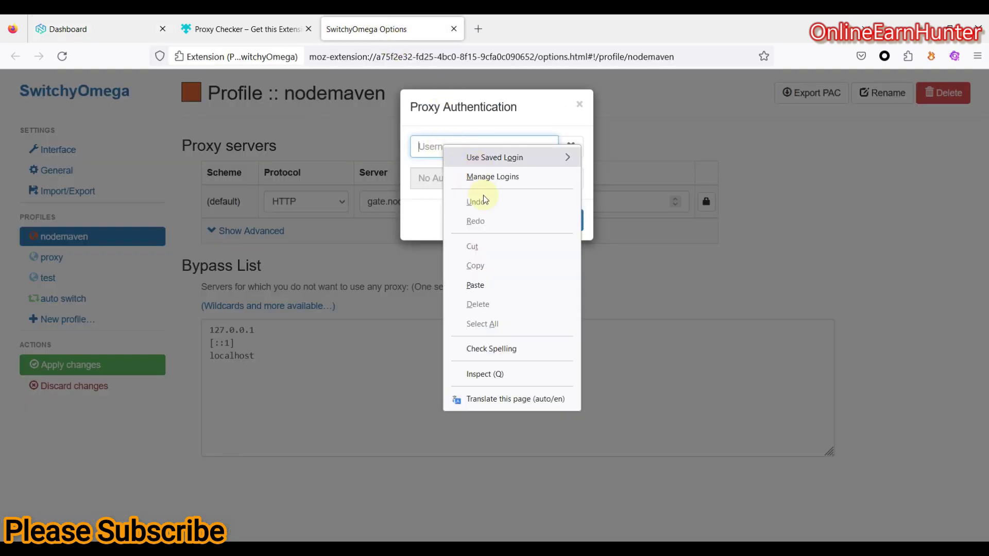
left_click(481, 286)
- Copy the proxy password from NodeMaven's proxy line into the Password field
left_click(454, 182)
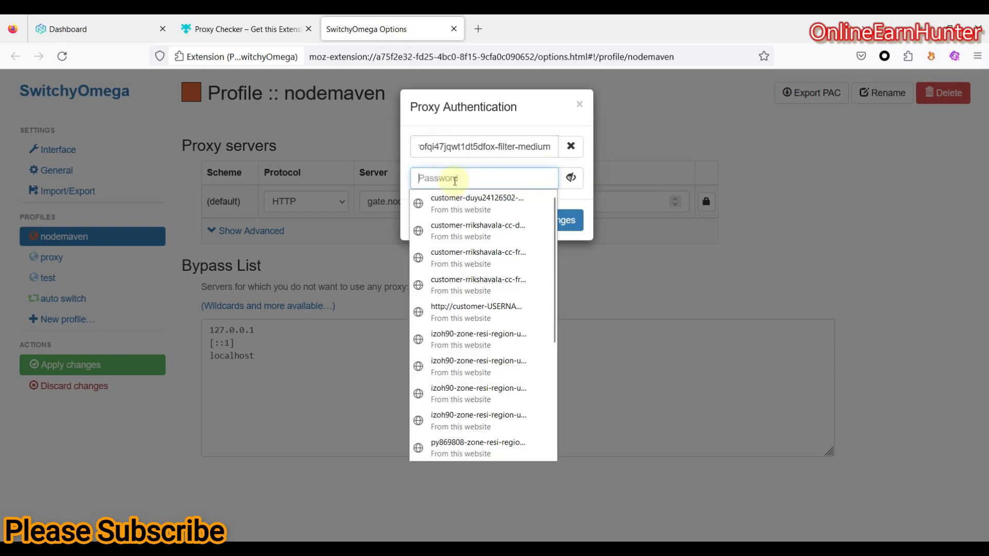
left_click(101, 31)
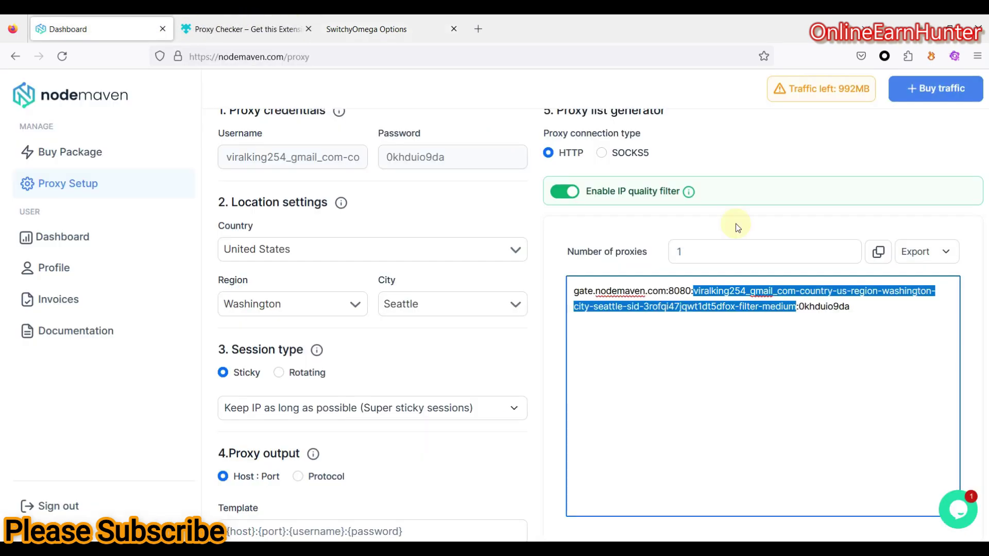
left_click_drag(801, 308, 849, 308)
right_click(823, 311)
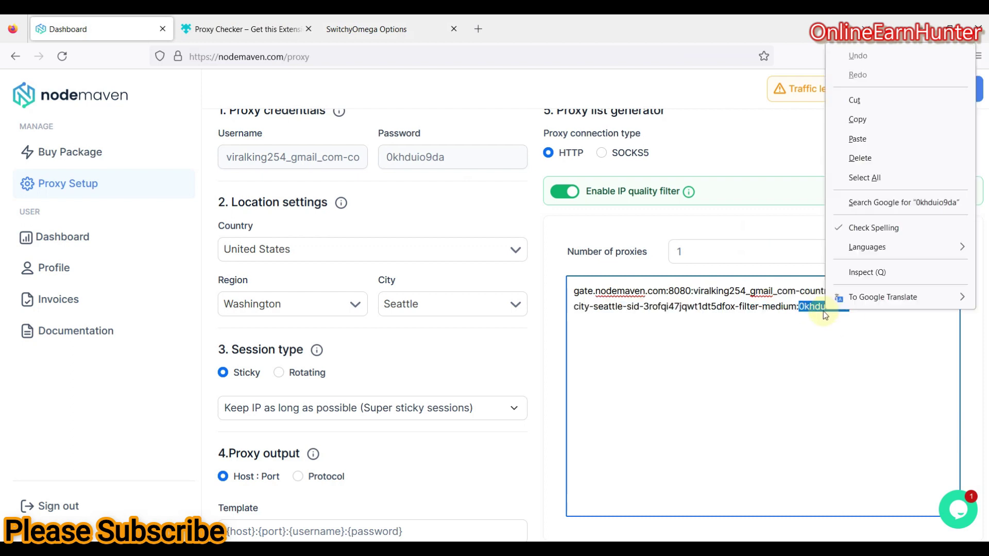
left_click(858, 121)
left_click(351, 29)
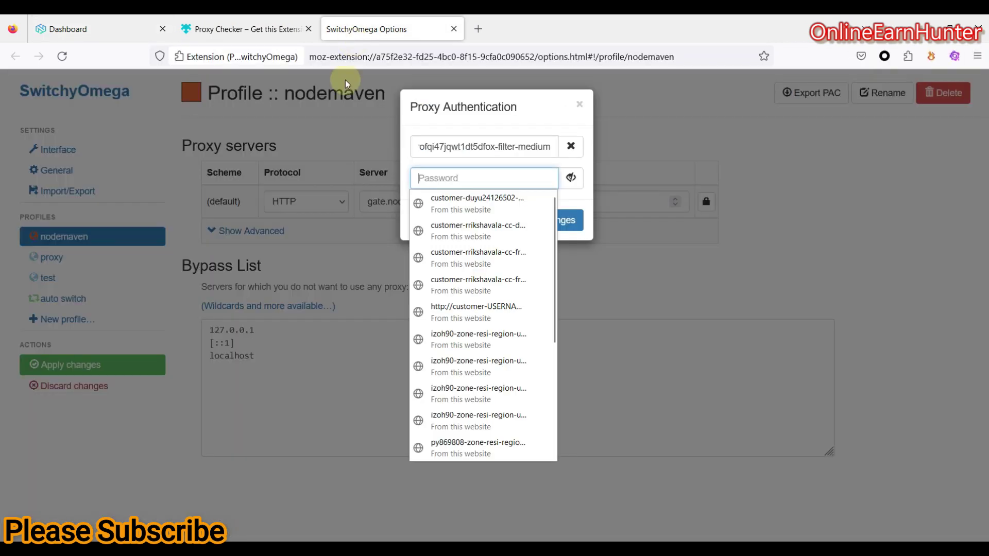
left_click(441, 178)
right_click(442, 177)
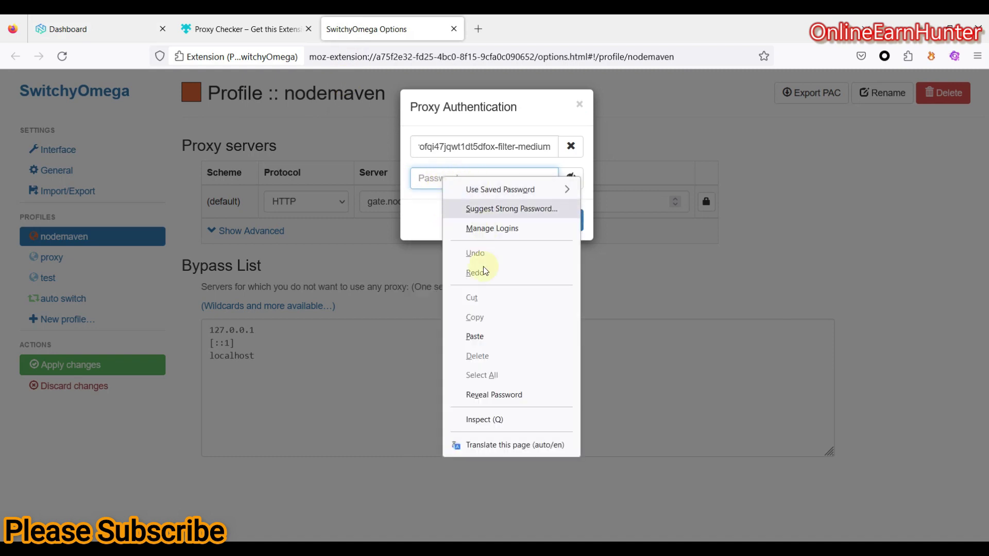
left_click(489, 332)
- Save the credentials, let Firefox remember the login, and apply the profile changes
left_click(547, 222)
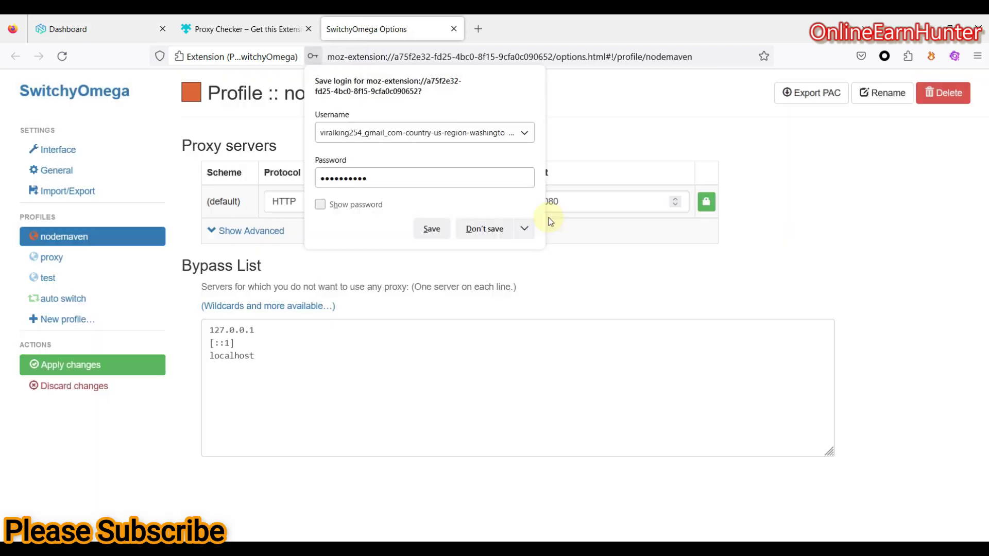
left_click(360, 204)
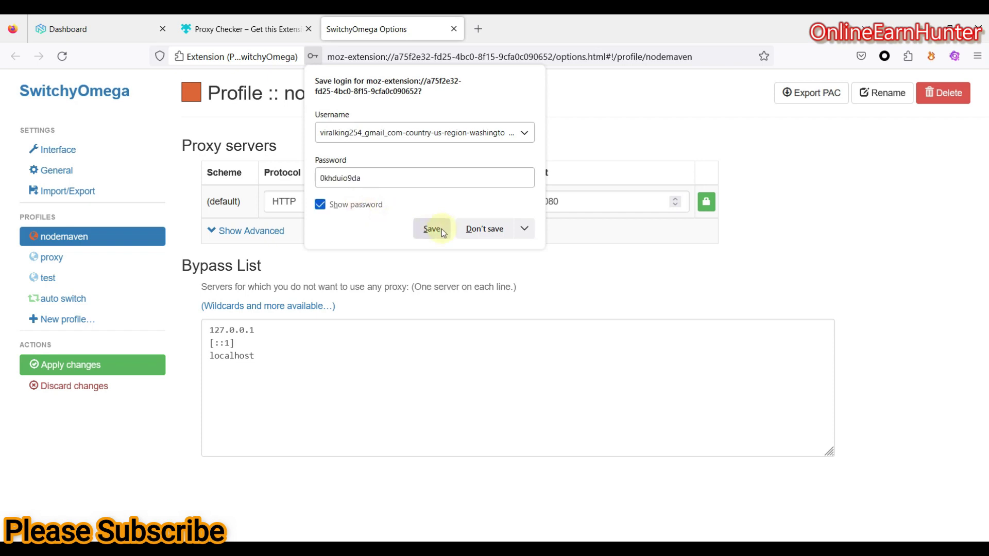
left_click(431, 228)
left_click(67, 364)
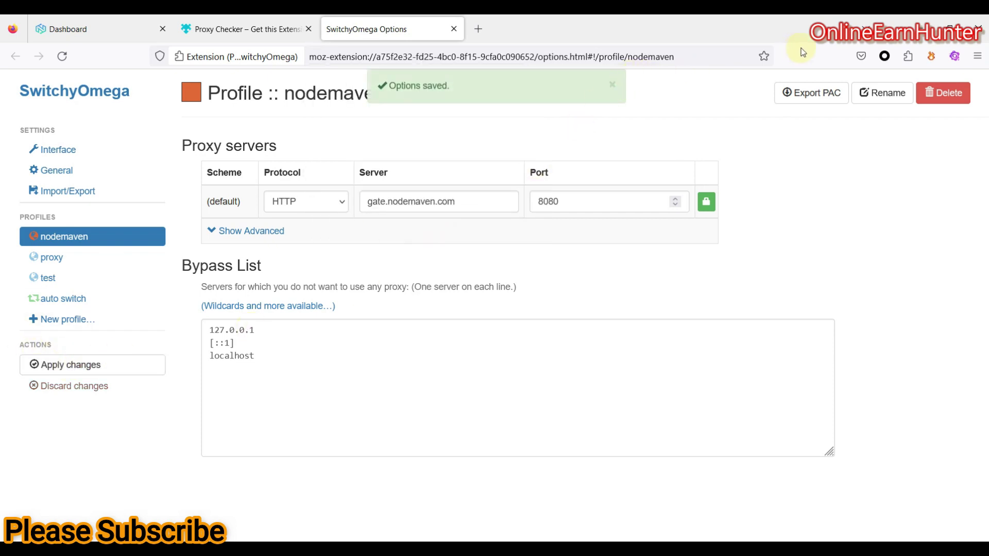
- Open whoer.net's IP check page in a new tab
left_click(479, 29)
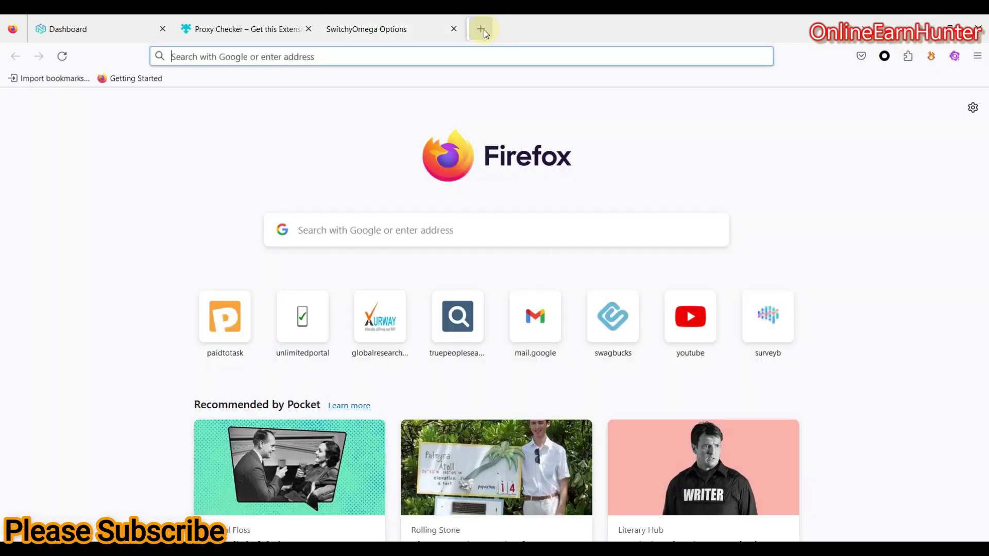
type("whoer.net/")
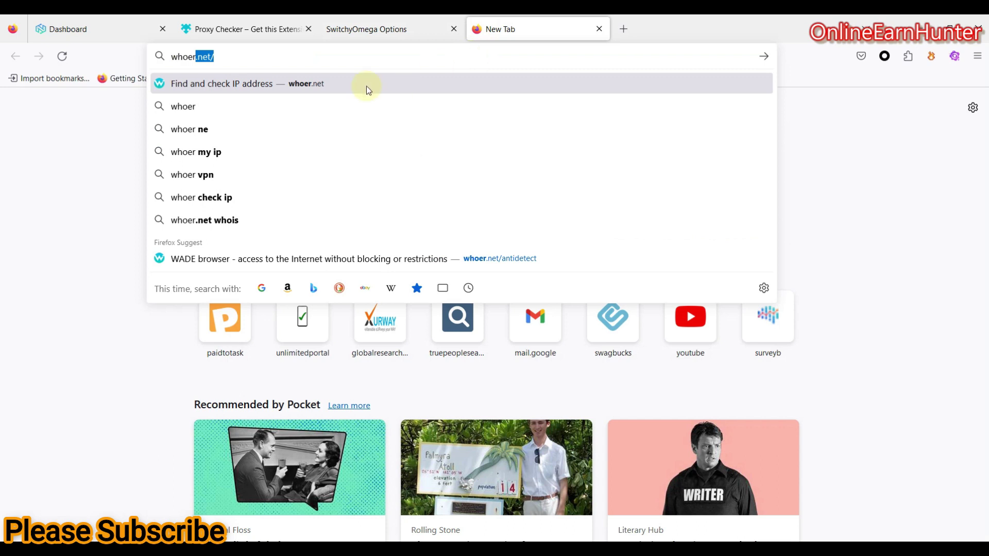
left_click(311, 82)
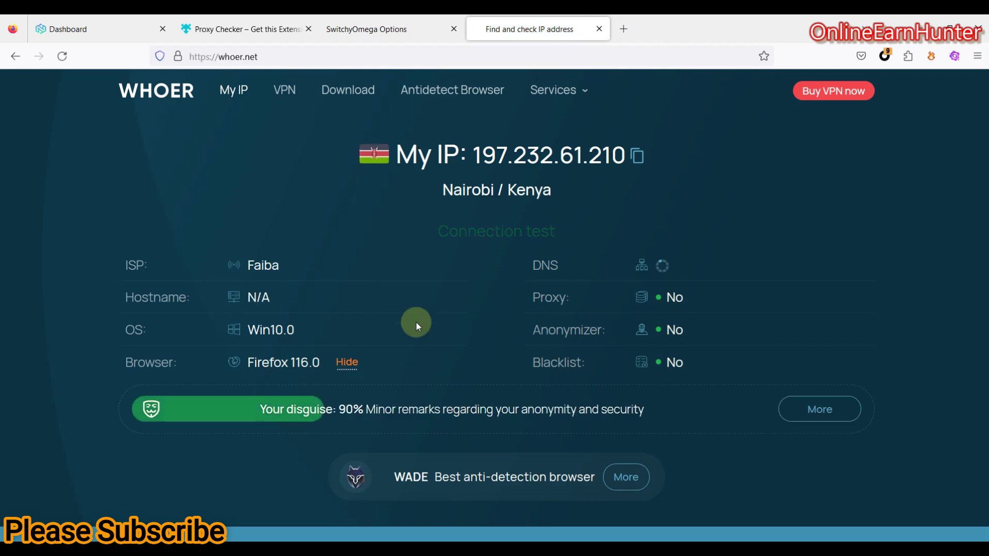
- Switch SwitchyOmega to the nodemaven profile and confirm whoer.net reports Seattle, United States
left_click(886, 56)
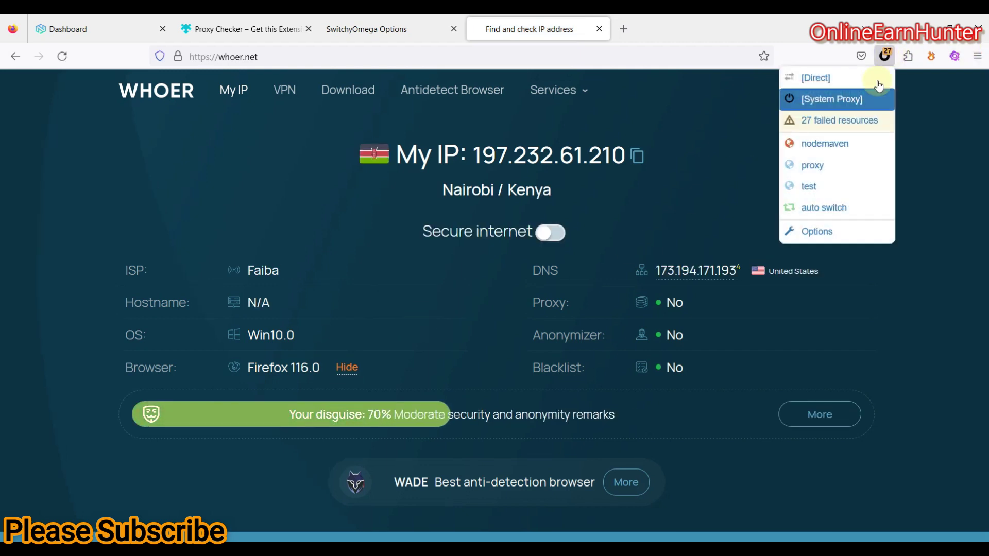
left_click(824, 144)
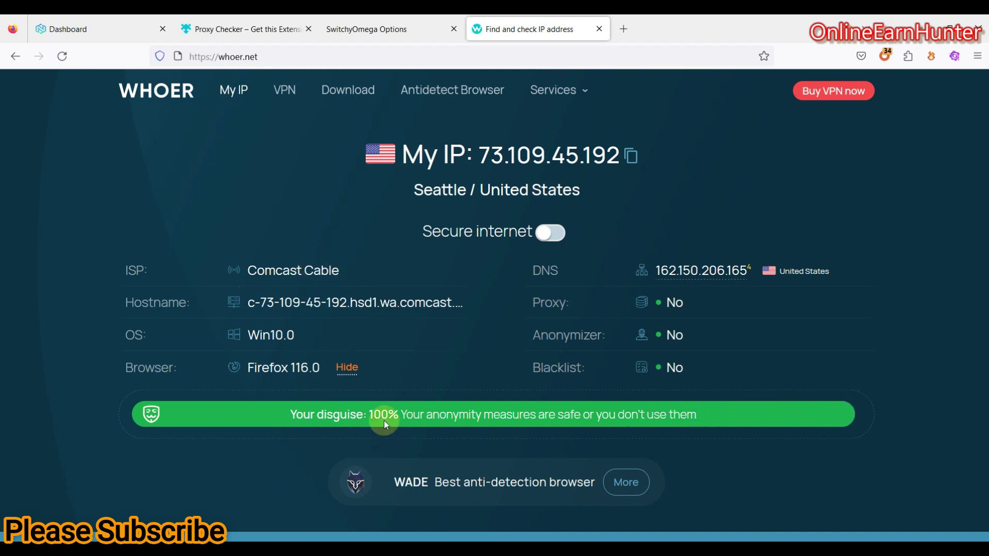
scroll(494, 309, "down", 15)
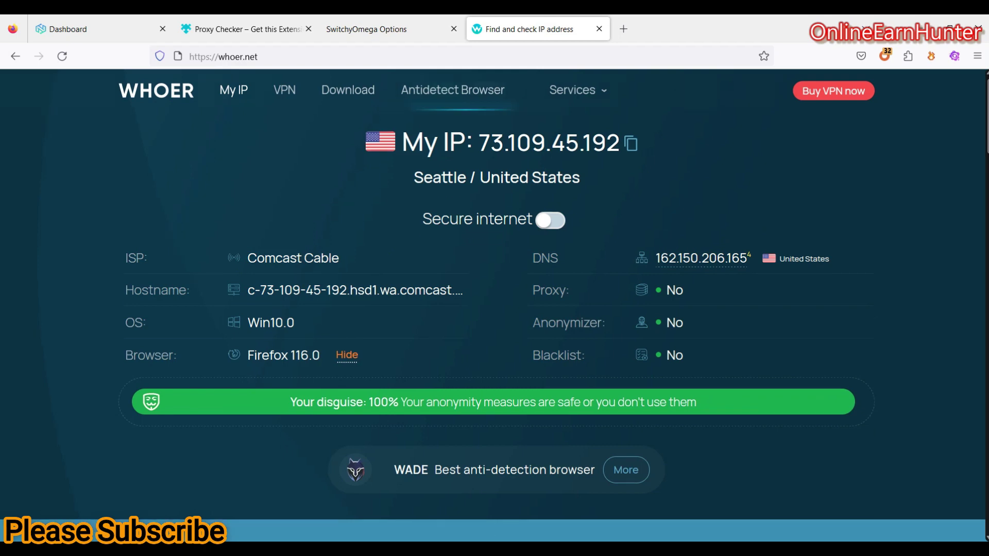
scroll(494, 309, "down", 5)
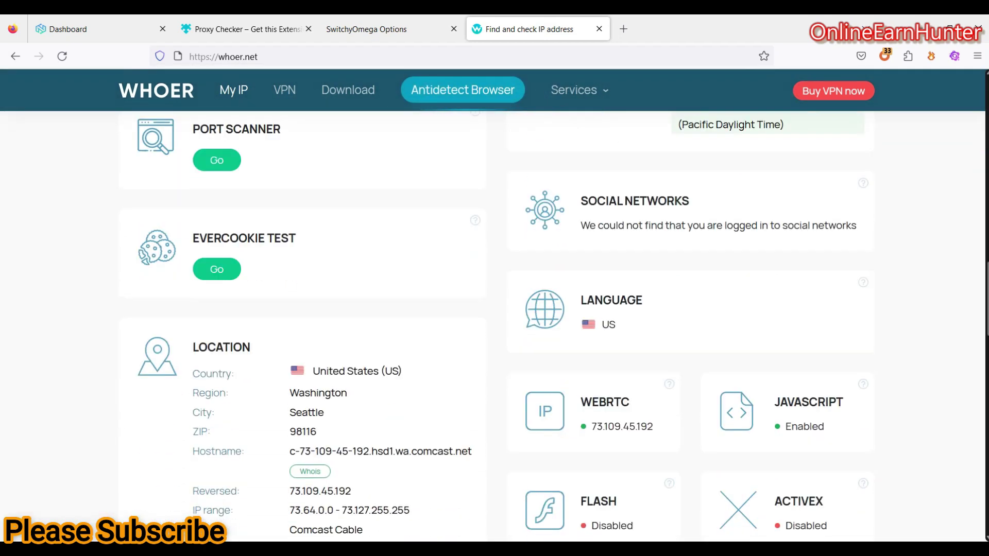
scroll(494, 309, "up", 15)
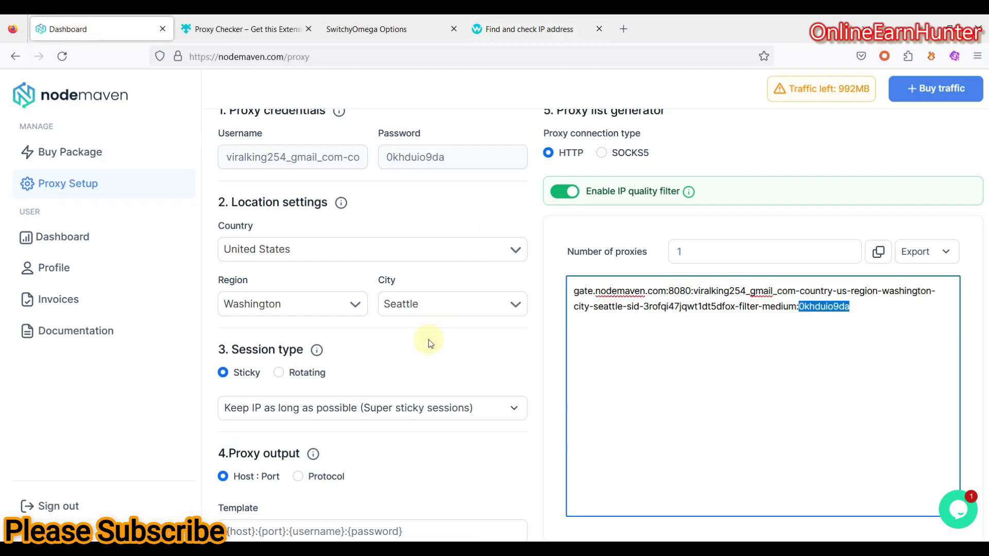
scroll(430, 339, "down", 1)
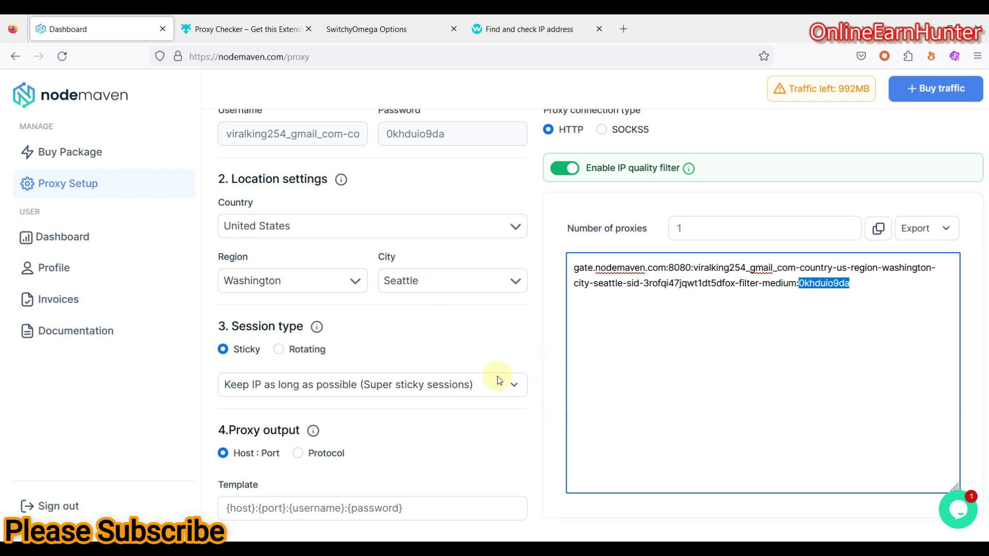
scroll(548, 332, "up", 2)
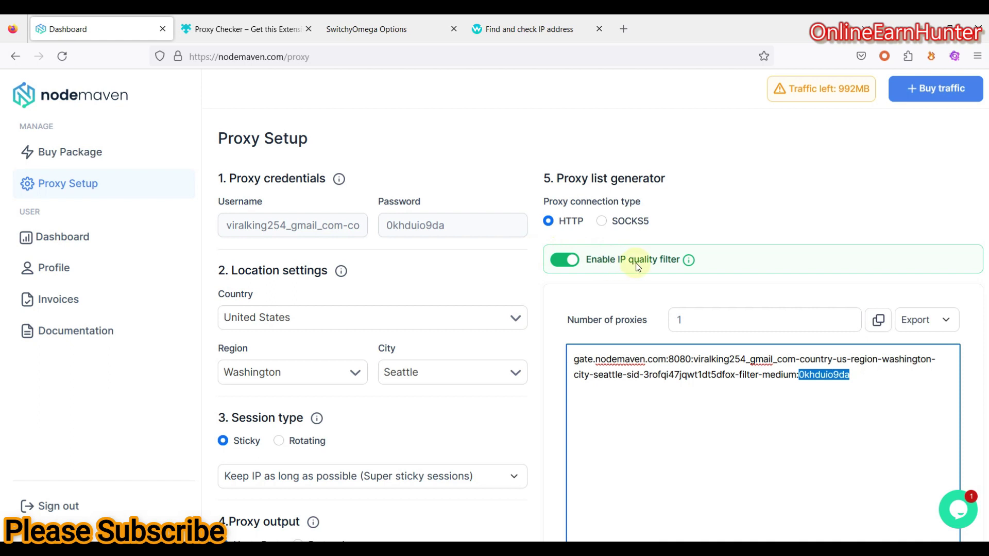
mouse_move(689, 261)
scroll(746, 194, "down", 2)
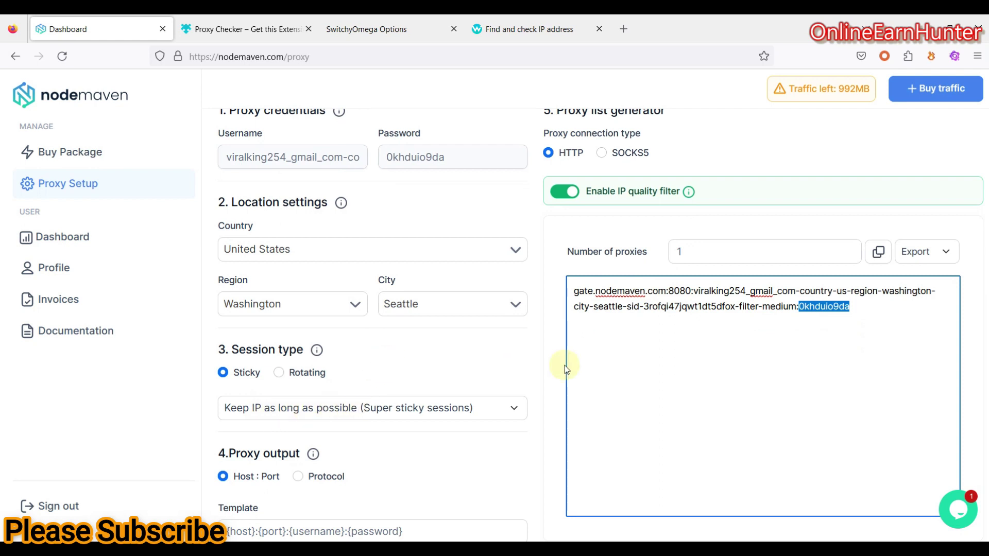
scroll(623, 360, "up", 2)
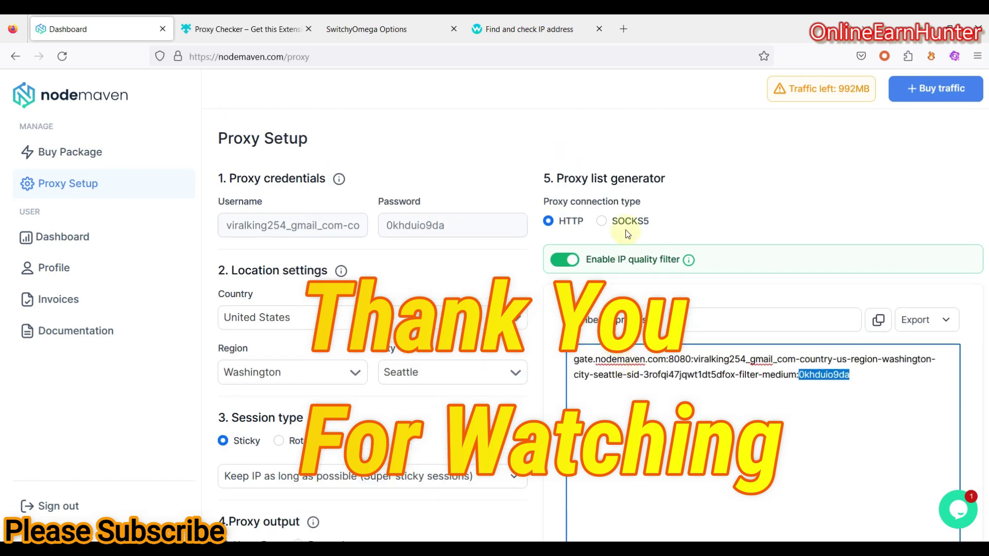